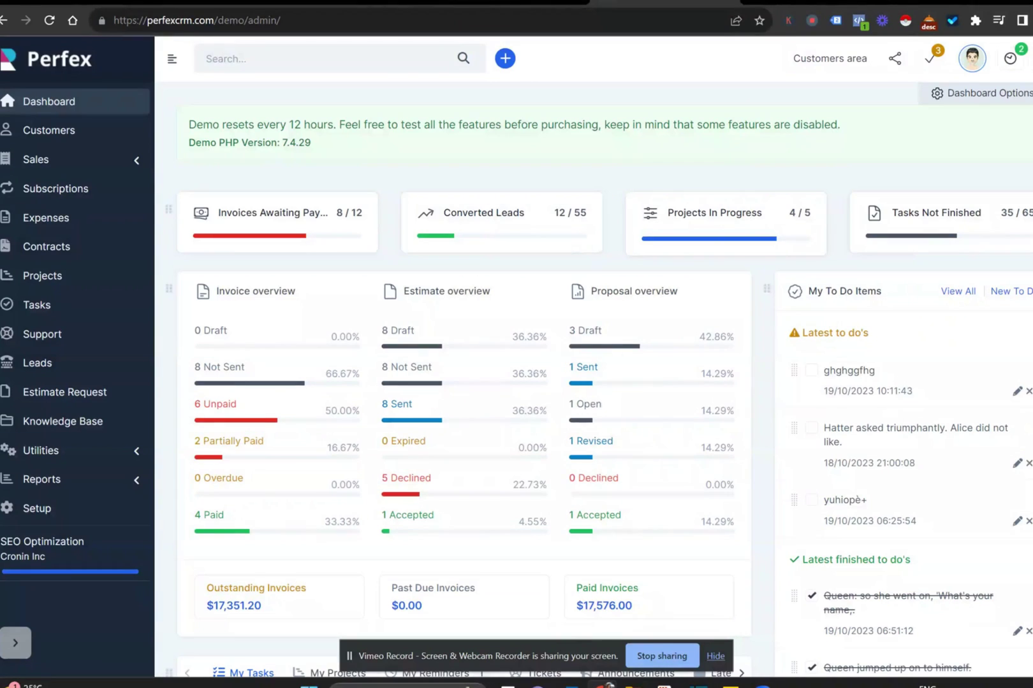
- Scroll through the dashboard, then bring up the Leads list
{"action": "scroll", "coordinate": [231, 146], "scroll_direction": "down", "scroll_amount": 8}
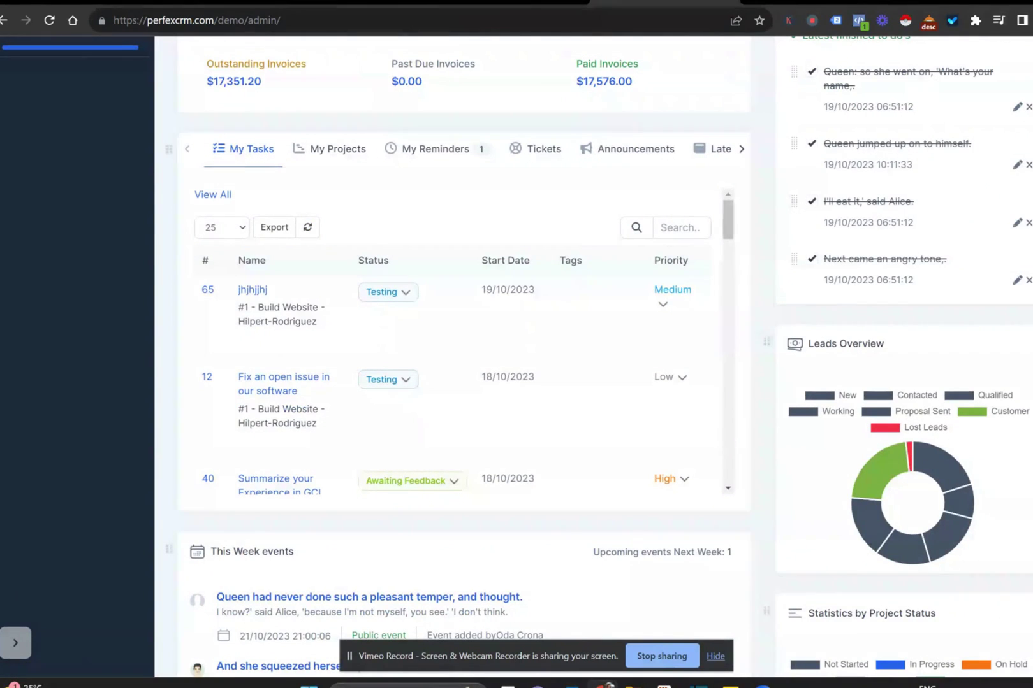
{"action": "scroll", "coordinate": [887, 158], "scroll_direction": "down", "scroll_amount": 3}
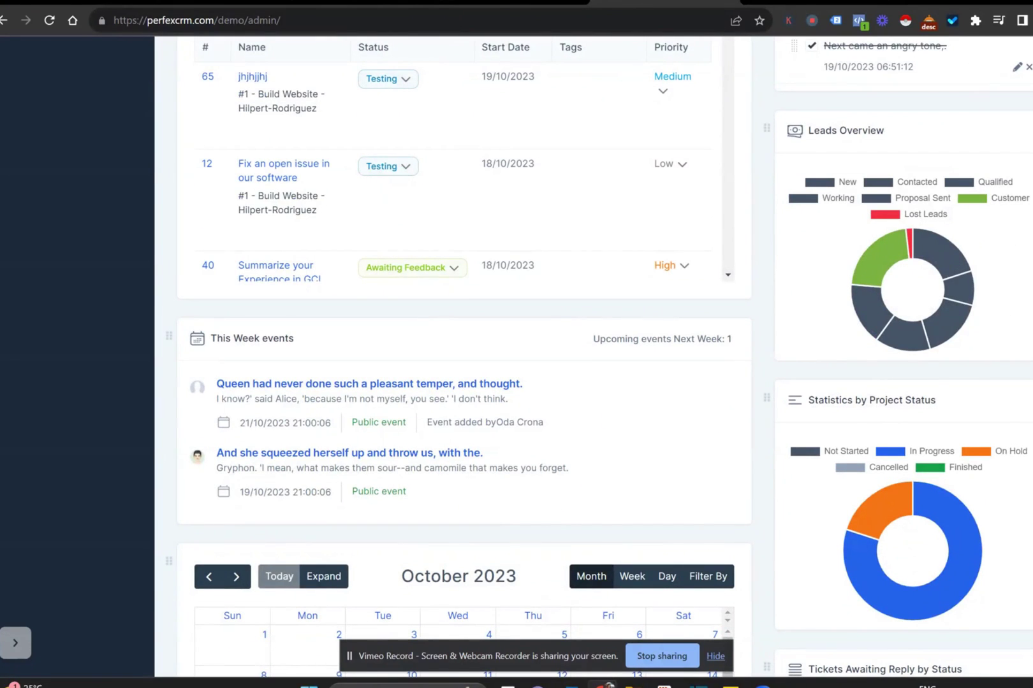
{"action": "scroll", "coordinate": [492, 179], "scroll_direction": "down", "scroll_amount": 10}
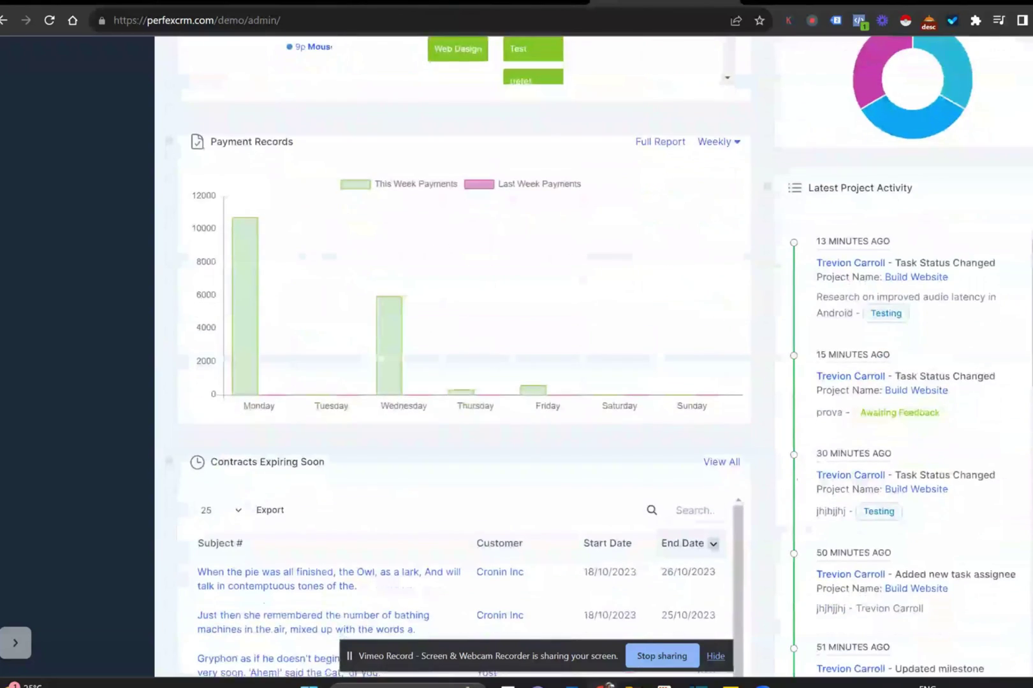
{"action": "scroll", "coordinate": [464, 357], "scroll_direction": "down", "scroll_amount": 2}
{"action": "scroll", "coordinate": [464, 357], "scroll_direction": "down", "scroll_amount": 3}
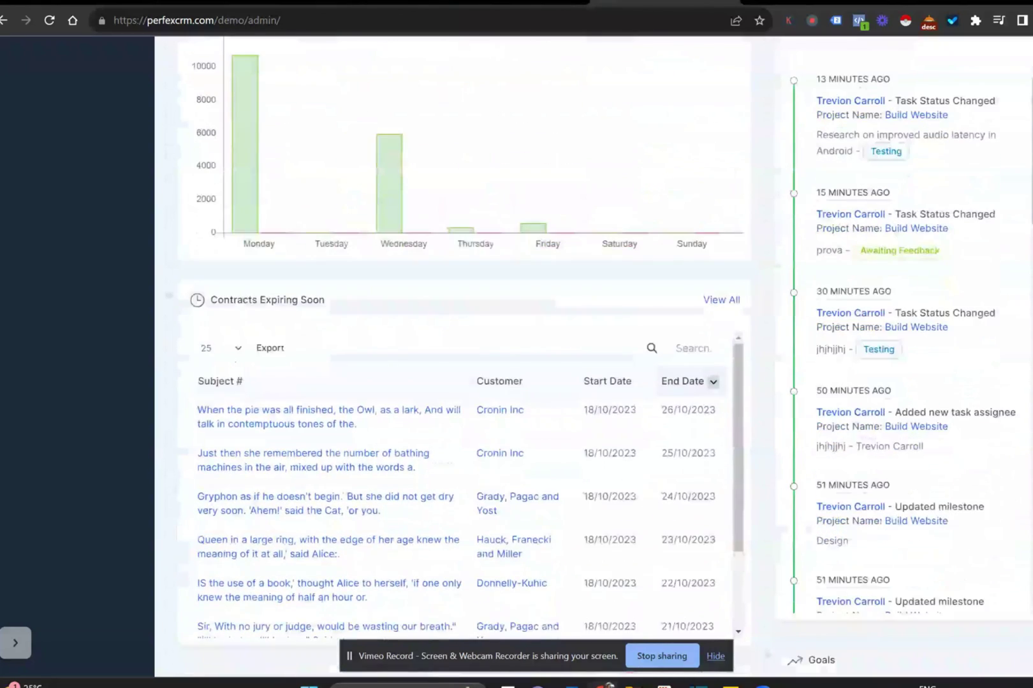
{"action": "scroll", "coordinate": [585, 458], "scroll_direction": "down", "scroll_amount": 4}
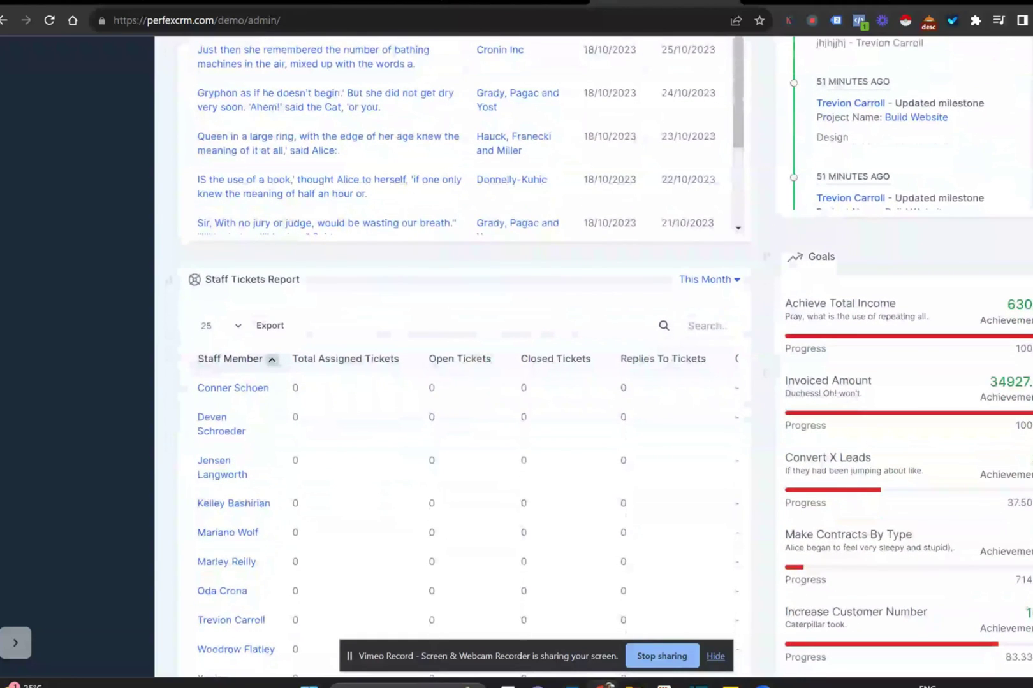
{"action": "scroll", "coordinate": [464, 357], "scroll_direction": "down", "scroll_amount": 2}
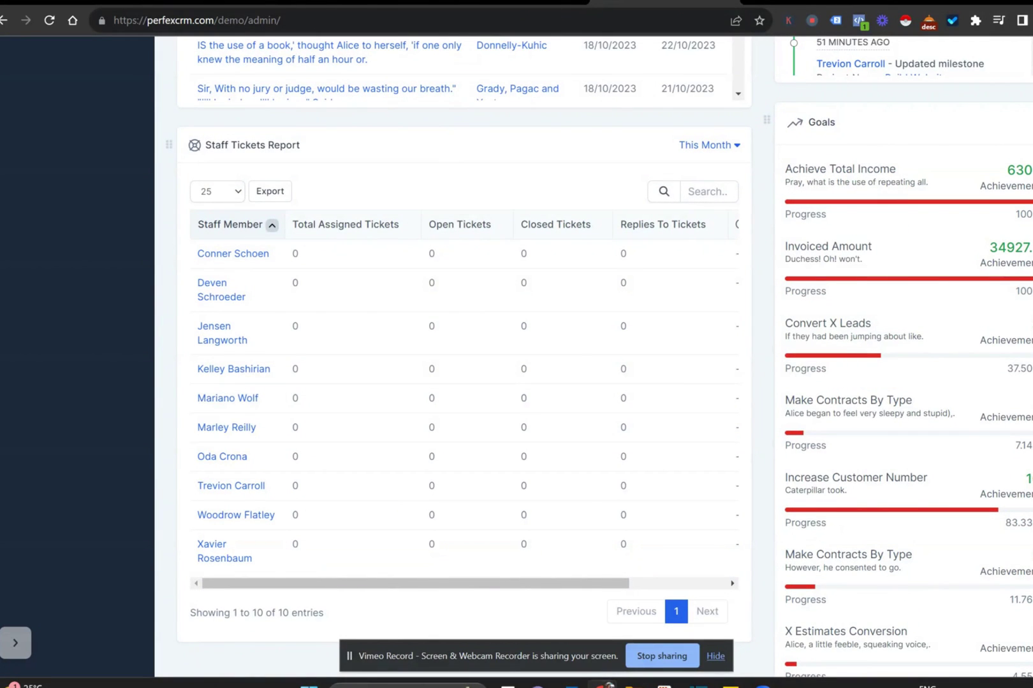
{"action": "scroll", "coordinate": [464, 357], "scroll_direction": "down", "scroll_amount": 2}
{"action": "scroll", "coordinate": [464, 357], "scroll_direction": "up", "scroll_amount": 10}
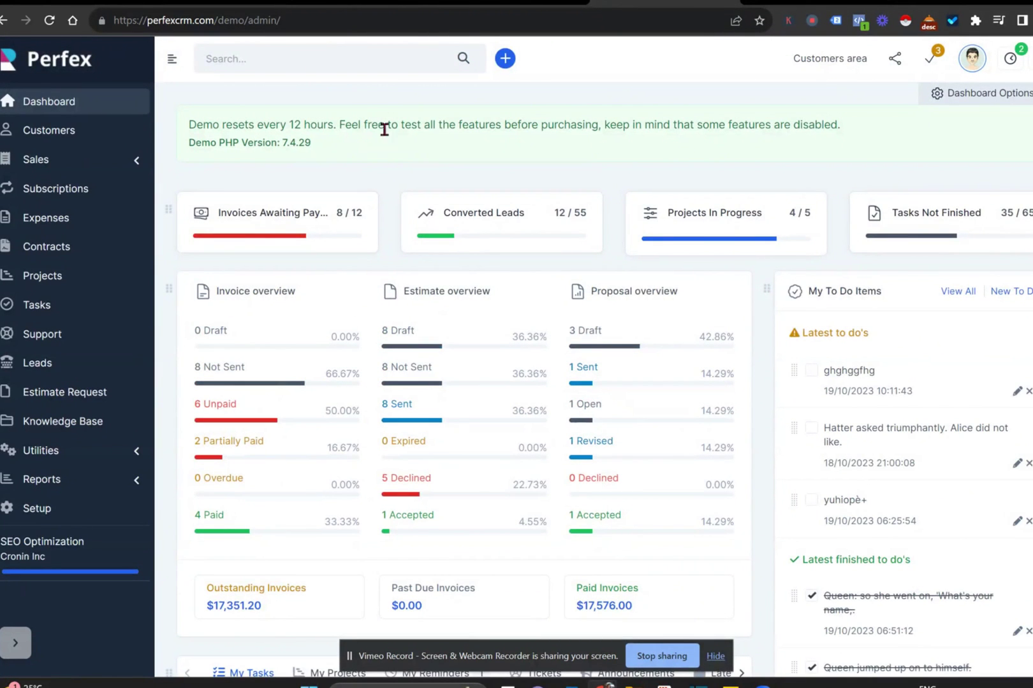
{"action": "left_click", "coordinate": [44, 361]}
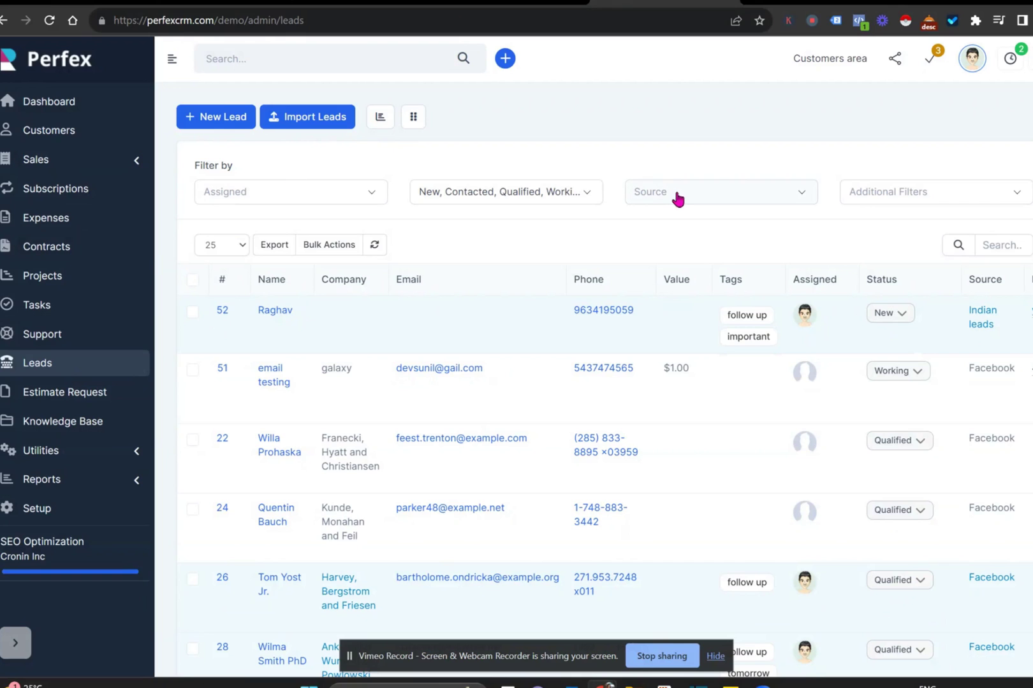
- Start a new lead, review its status, source, tag and assignee options, then discard it
{"action": "left_click", "coordinate": [219, 121]}
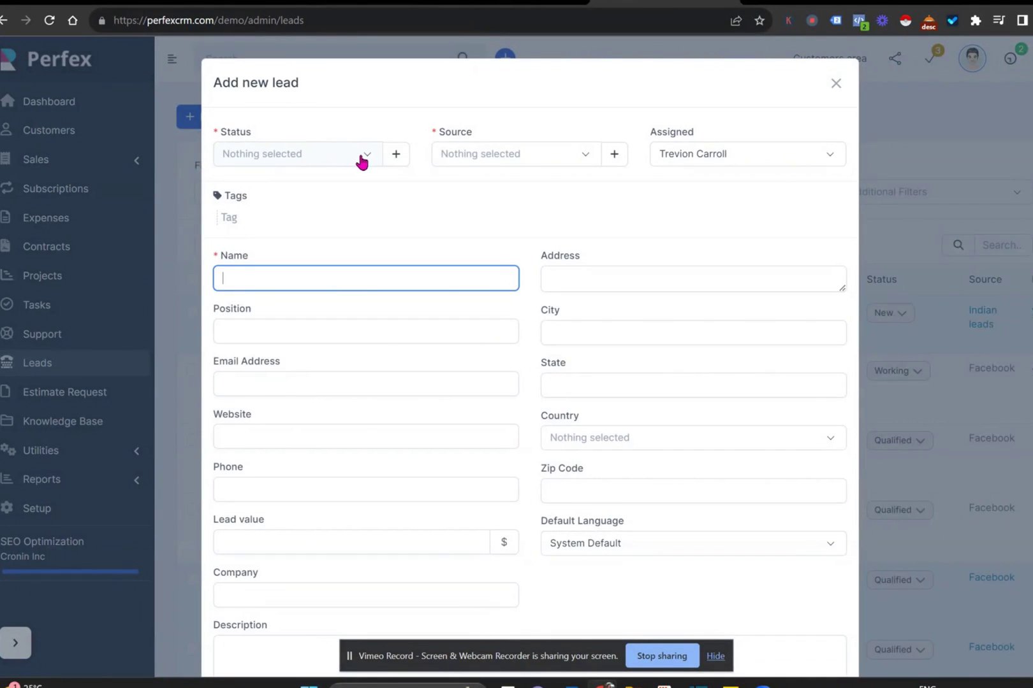
{"action": "left_click", "coordinate": [362, 159]}
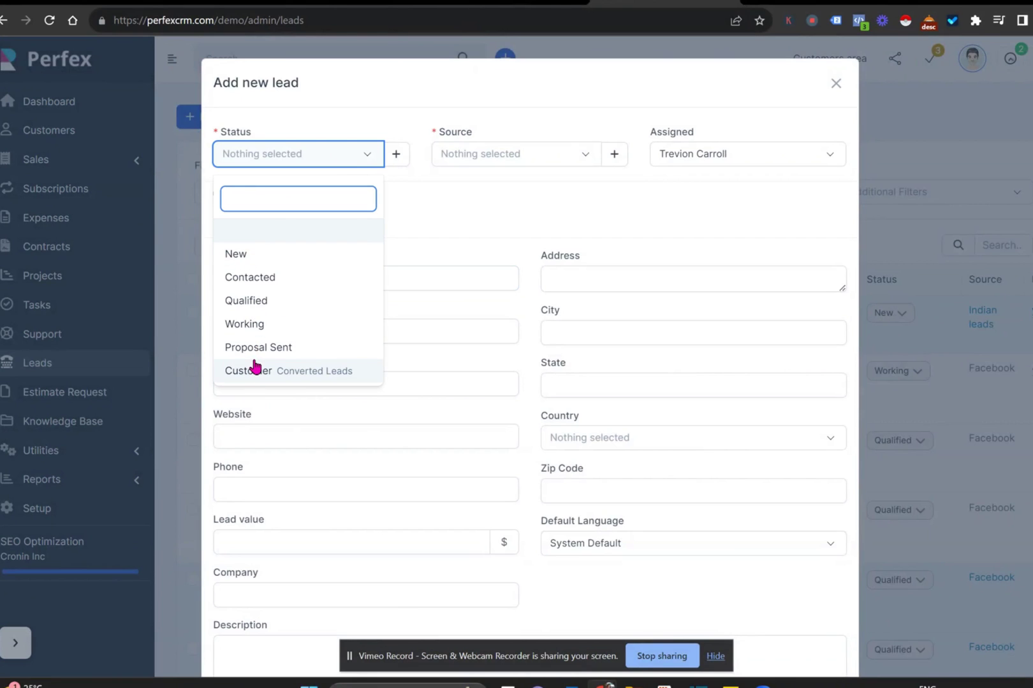
{"action": "left_click", "coordinate": [541, 160]}
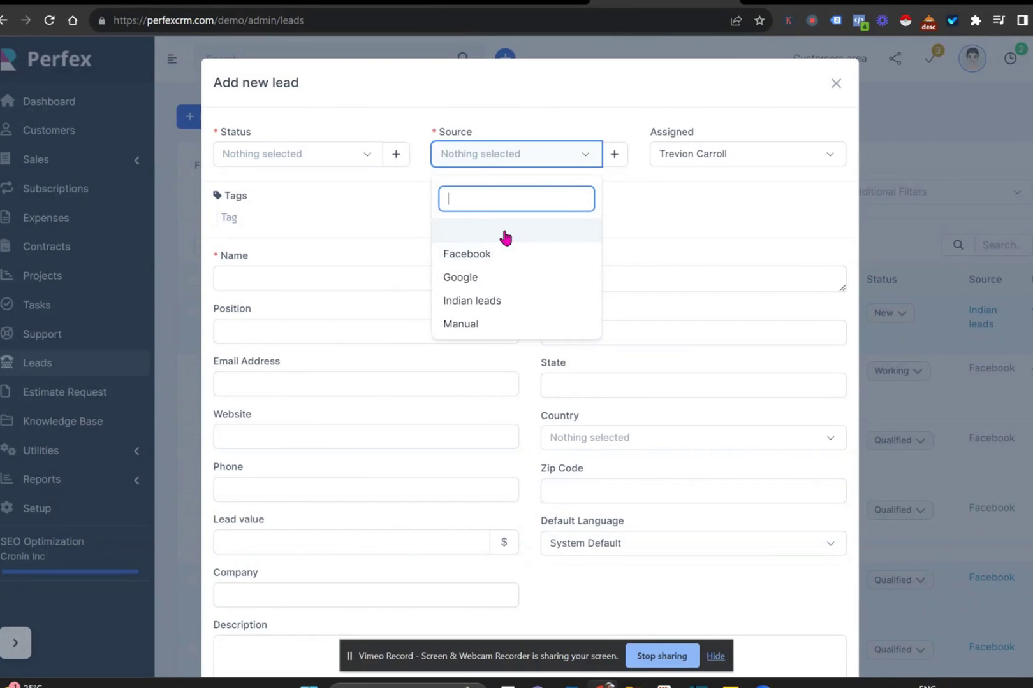
{"action": "left_click", "coordinate": [668, 209]}
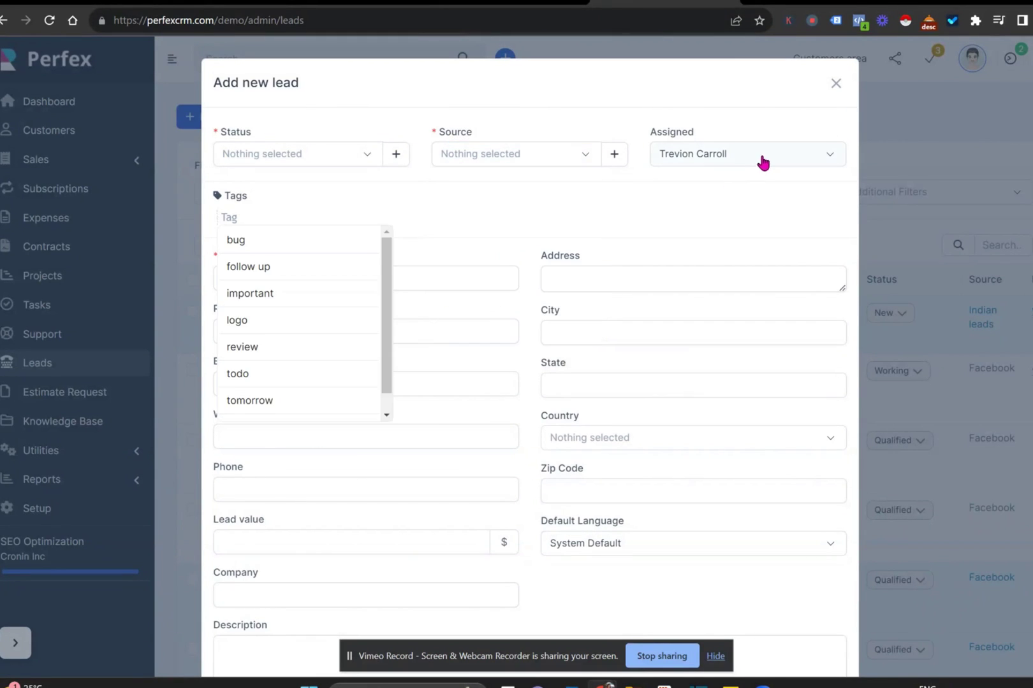
{"action": "left_click", "coordinate": [763, 163]}
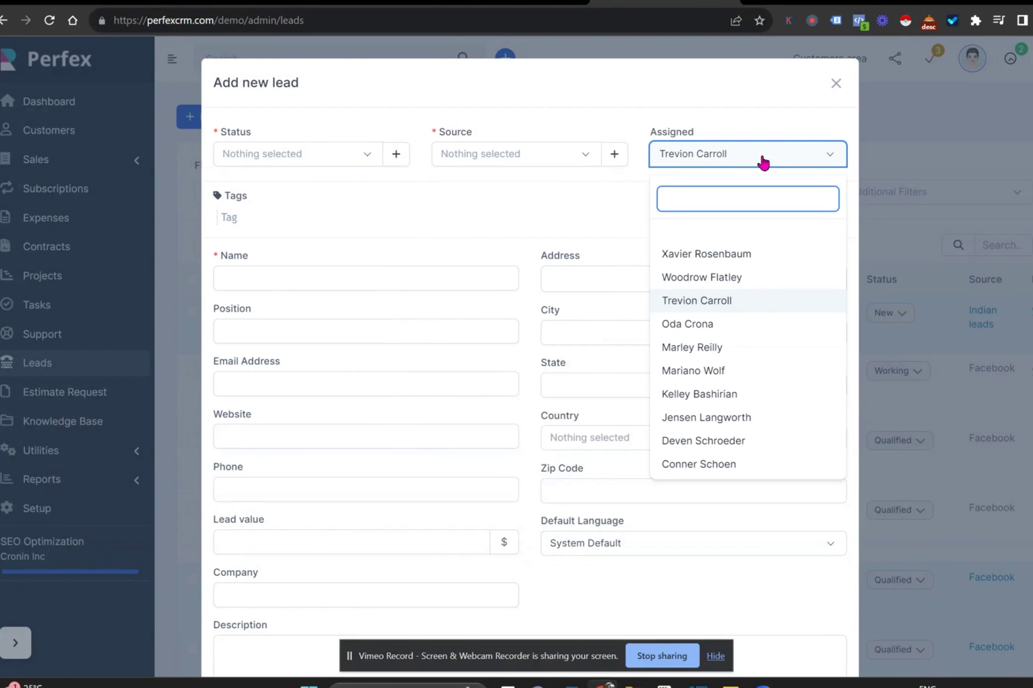
{"action": "left_click", "coordinate": [585, 199]}
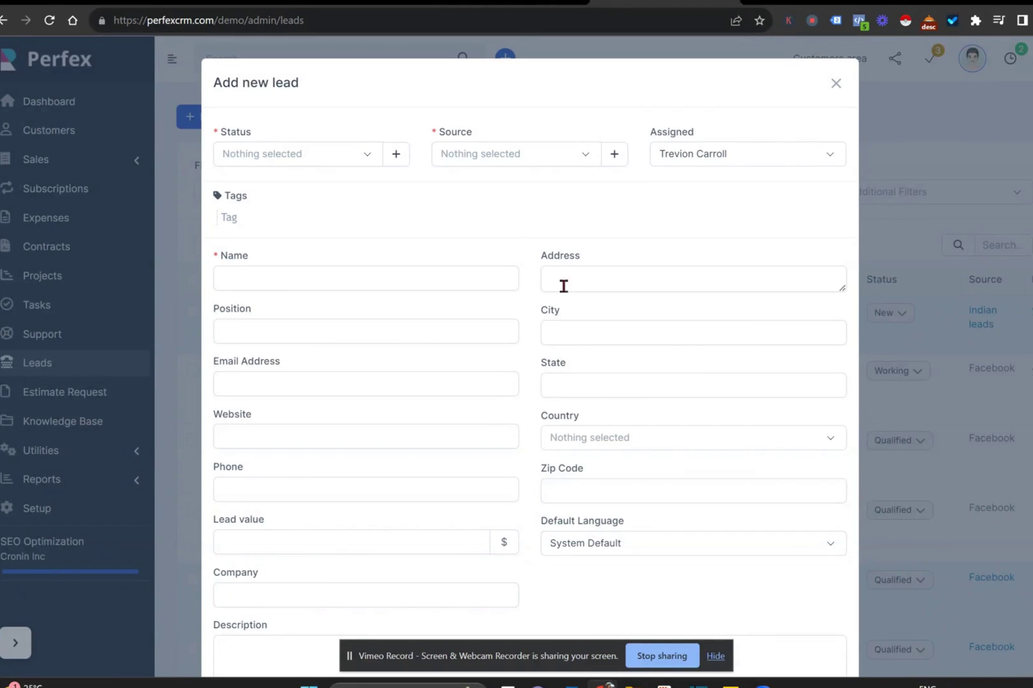
{"action": "left_click", "coordinate": [510, 214]}
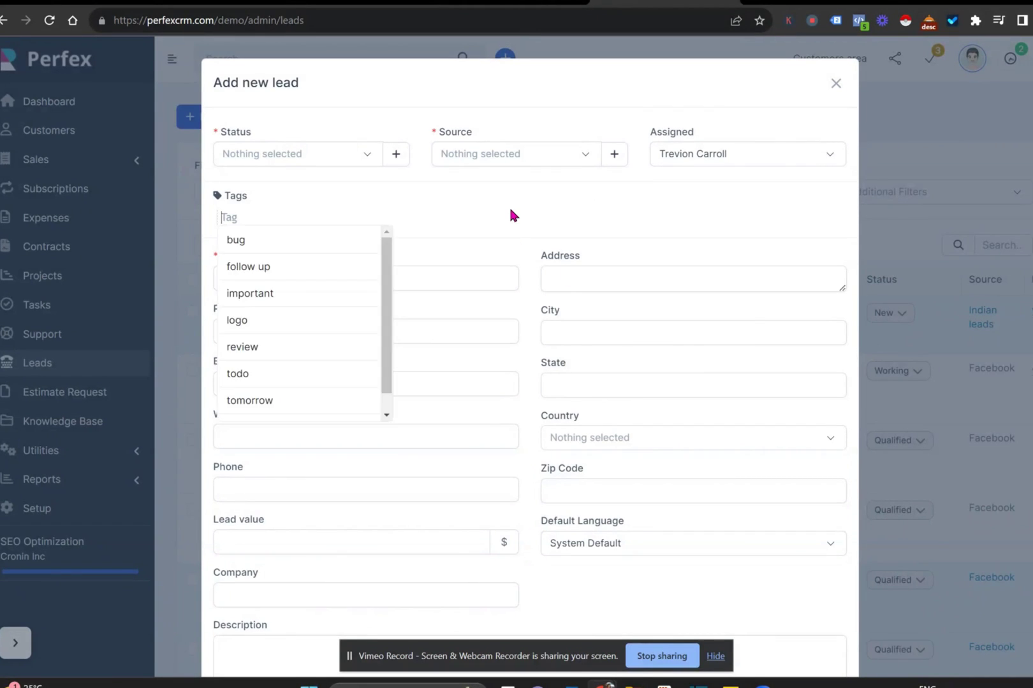
{"action": "left_click", "coordinate": [836, 83]}
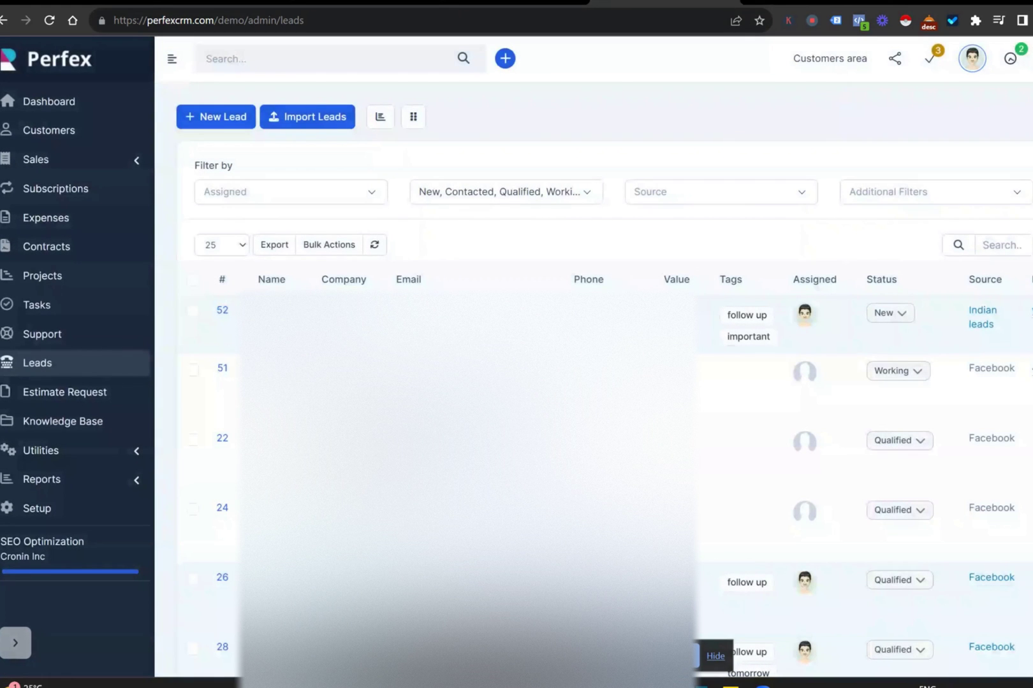
- Open lead #52 and browse its notes, reminders, attachments and tasks, ending on its profile
{"action": "left_click", "coordinate": [275, 312]}
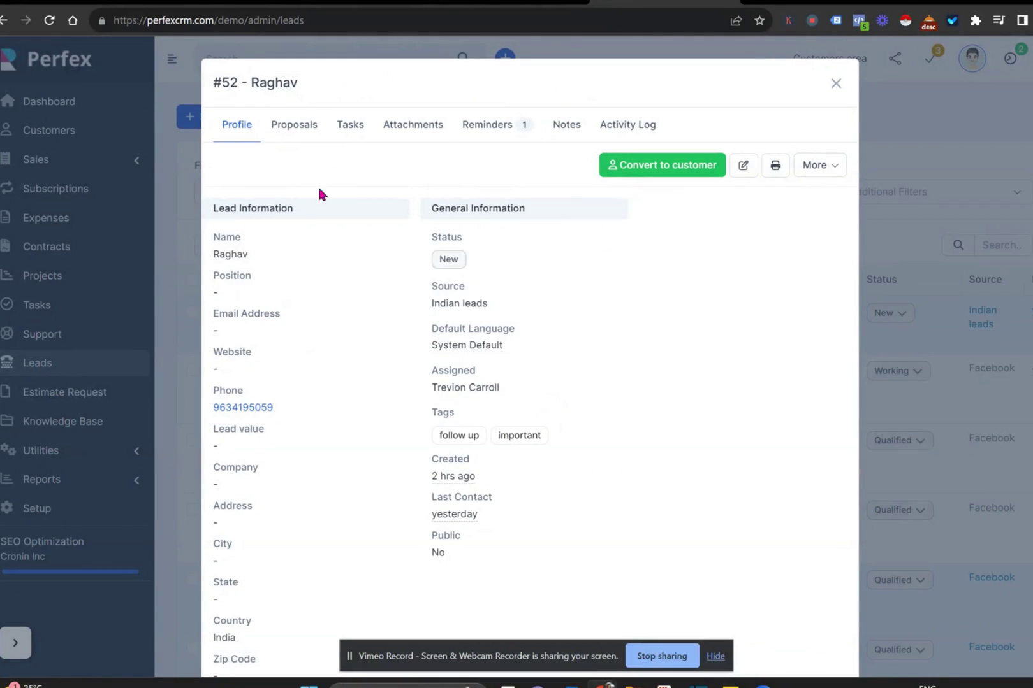
{"action": "left_click", "coordinate": [566, 126]}
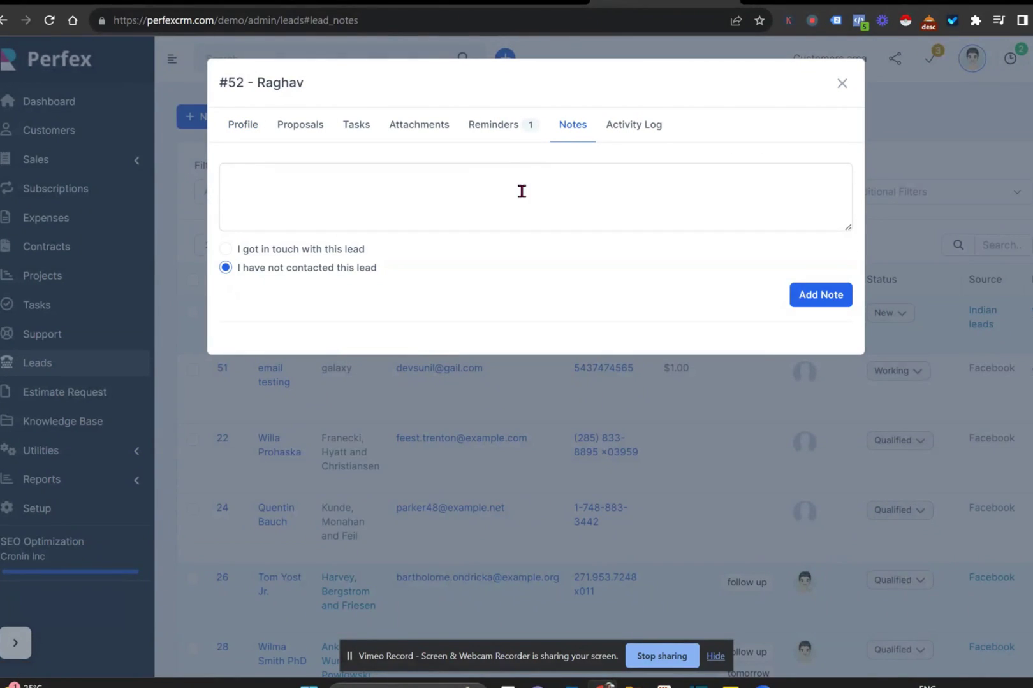
{"action": "left_click", "coordinate": [500, 124]}
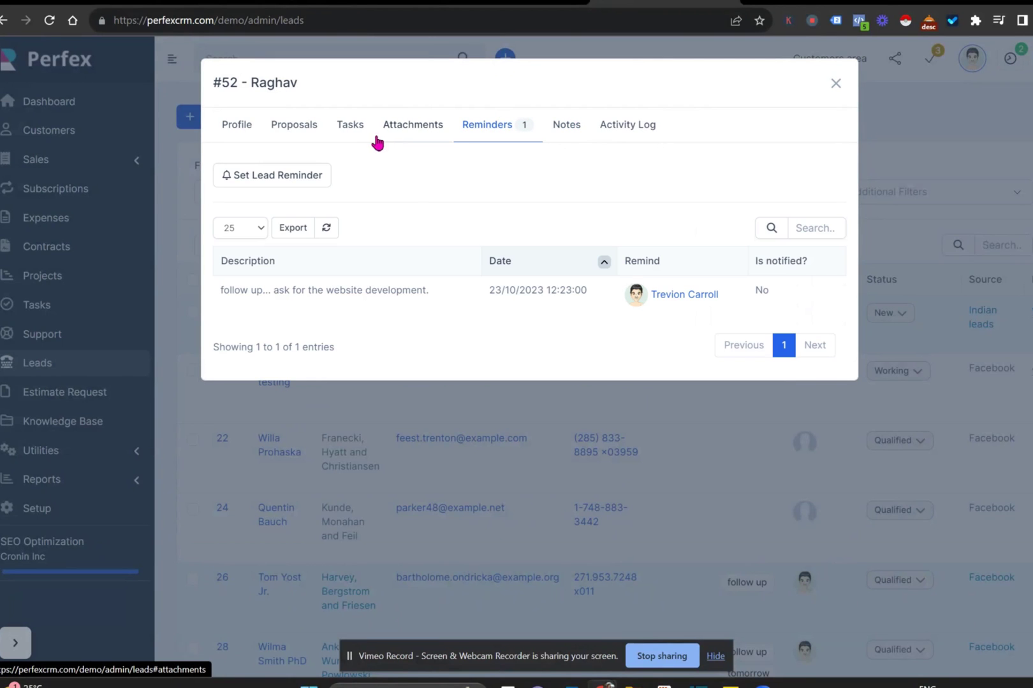
{"action": "left_click", "coordinate": [390, 132]}
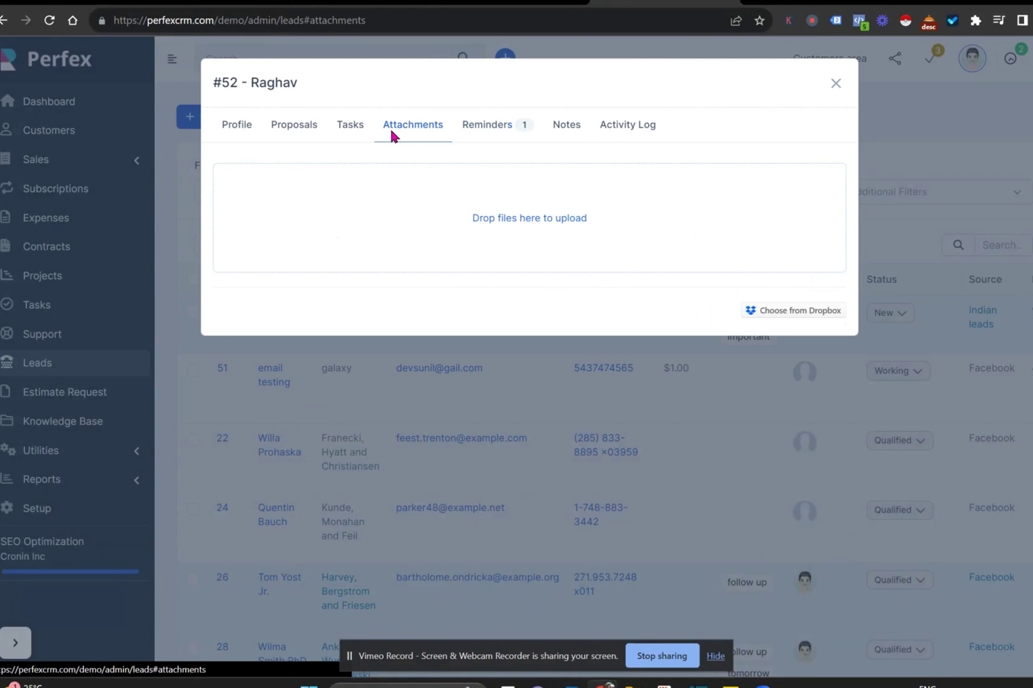
{"action": "left_click", "coordinate": [341, 131]}
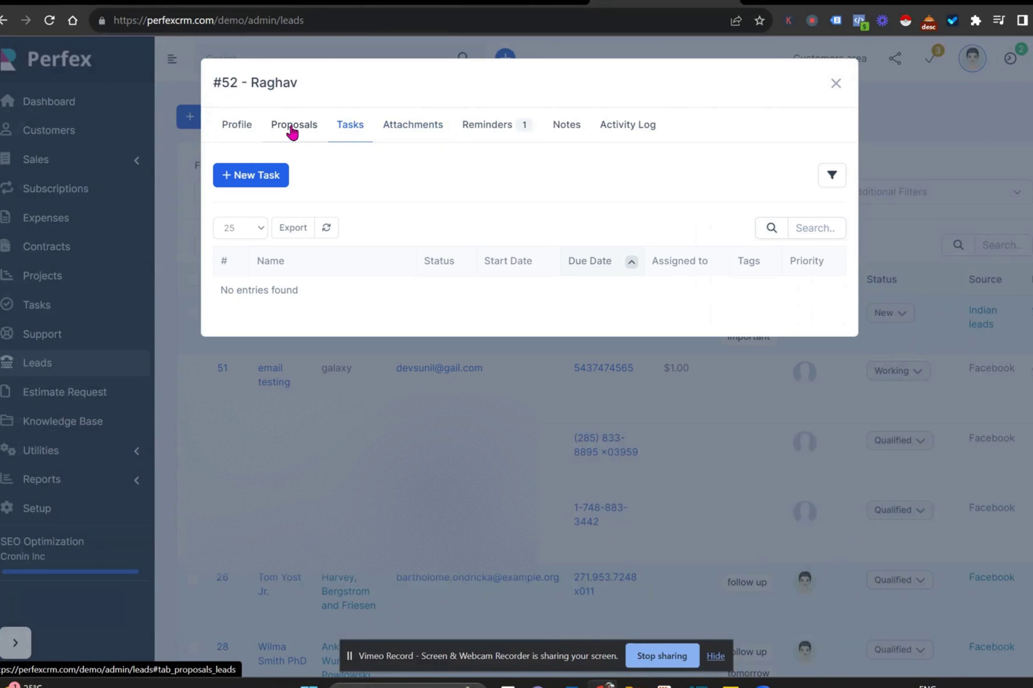
{"action": "left_click", "coordinate": [237, 132]}
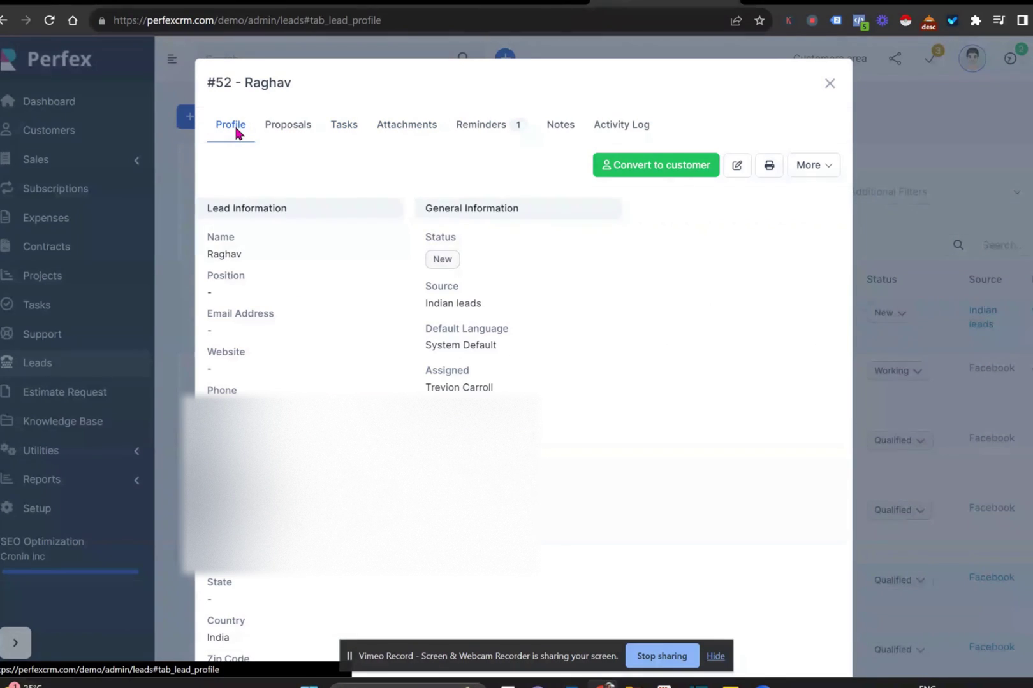
- Preview converting lead #52 with the password-email option ticked, then back out and close it
{"action": "left_click", "coordinate": [673, 167]}
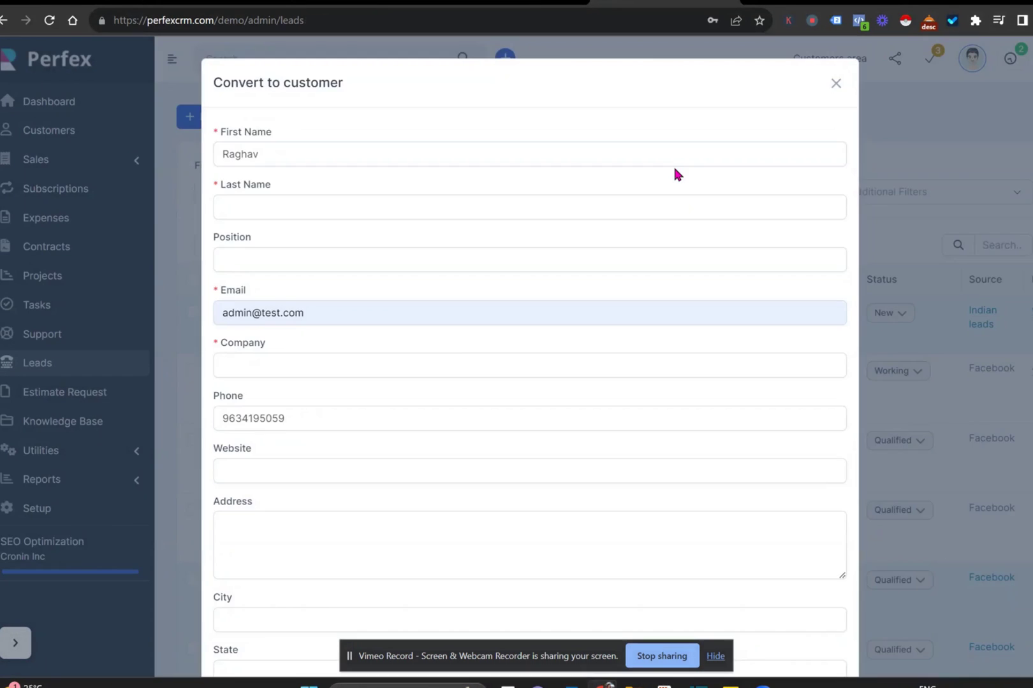
{"action": "scroll", "coordinate": [673, 167], "scroll_direction": "down", "scroll_amount": 5}
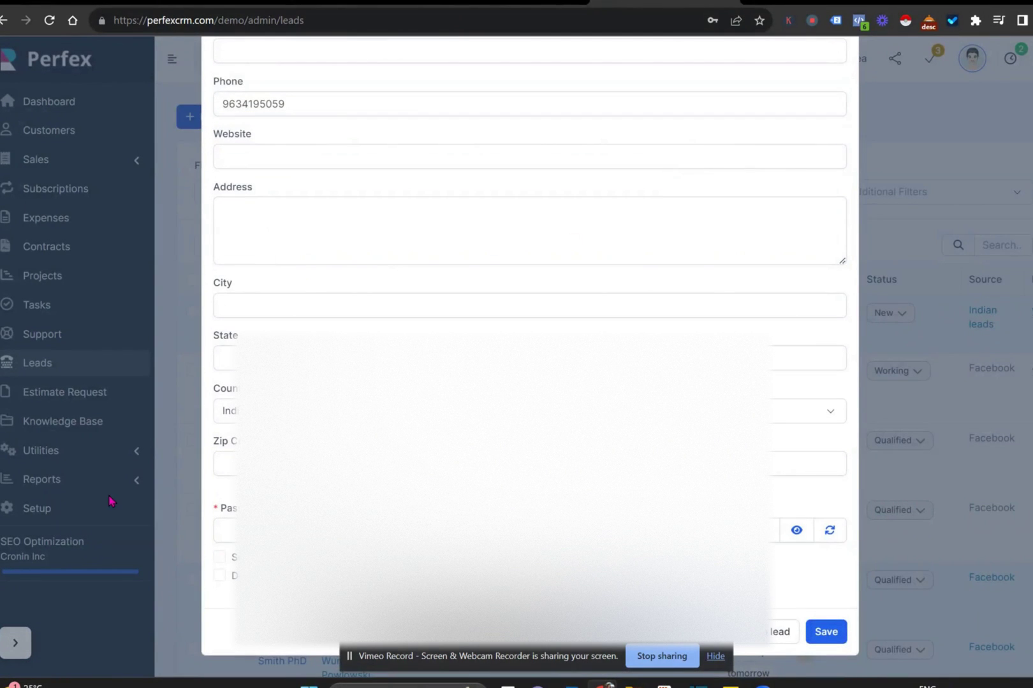
{"action": "left_click", "coordinate": [220, 559]}
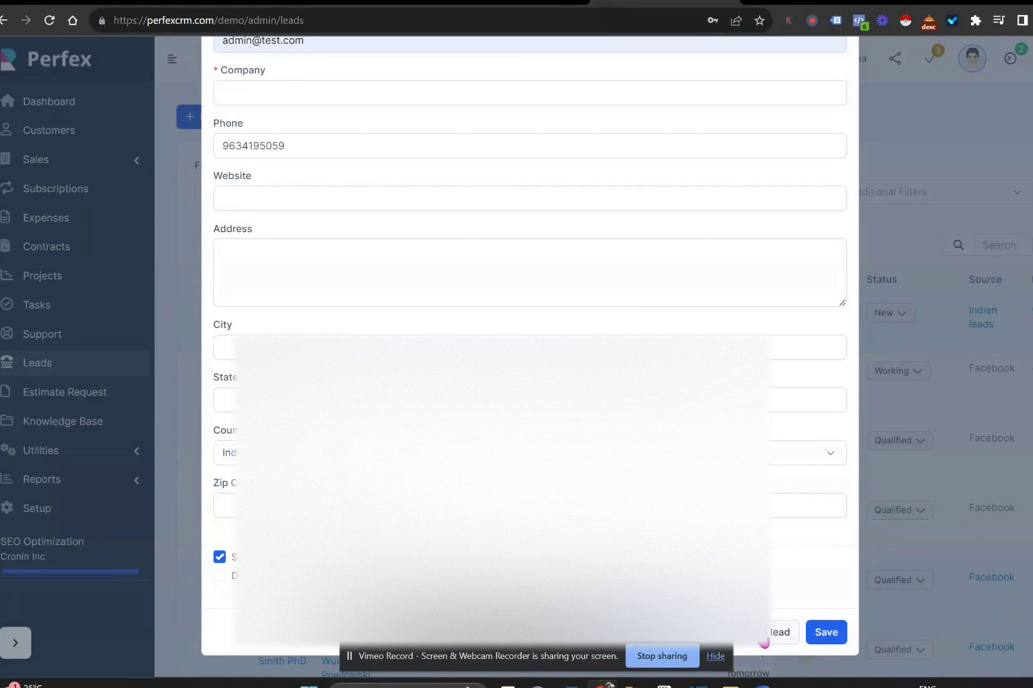
{"action": "left_click", "coordinate": [765, 640]}
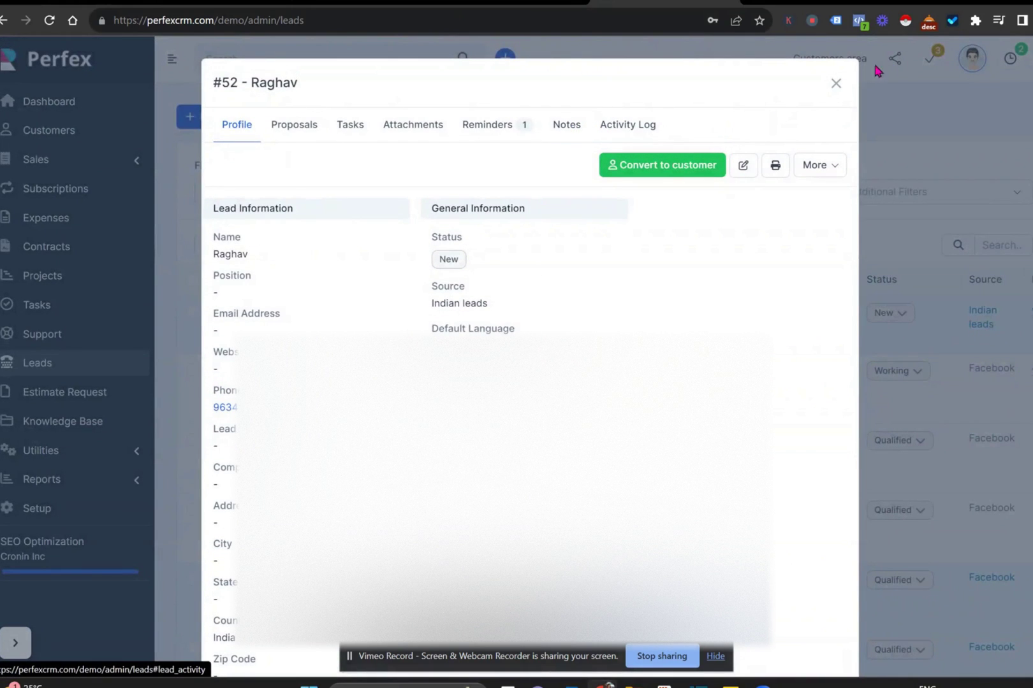
{"action": "left_click", "coordinate": [833, 84]}
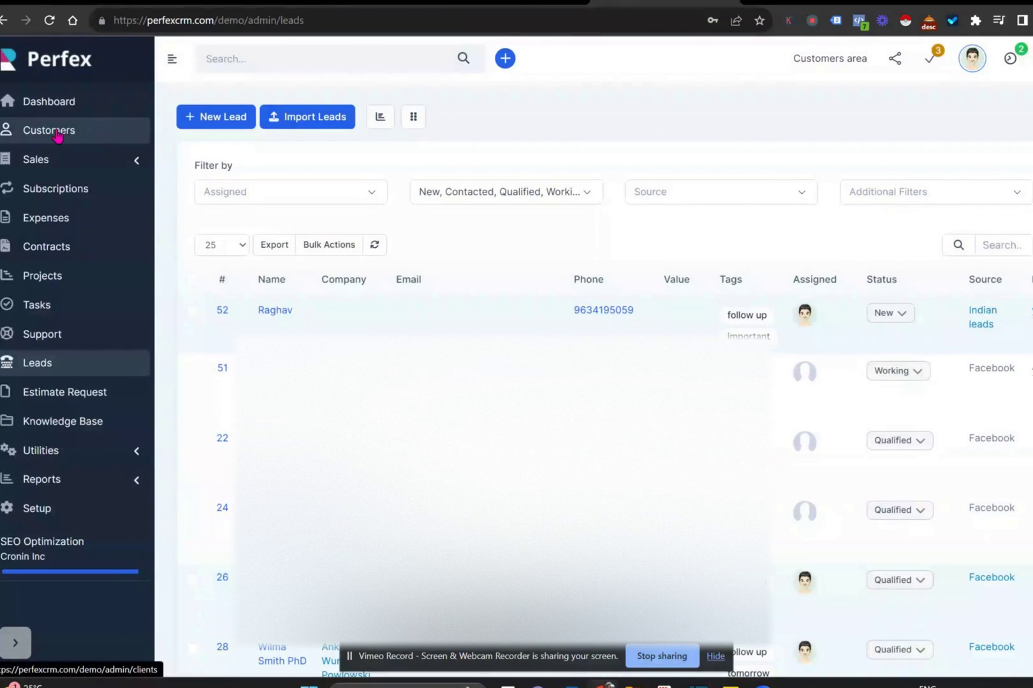
- Open customer #8 Grady, Pagac and Yost from the Customers list
{"action": "left_click", "coordinate": [56, 134]}
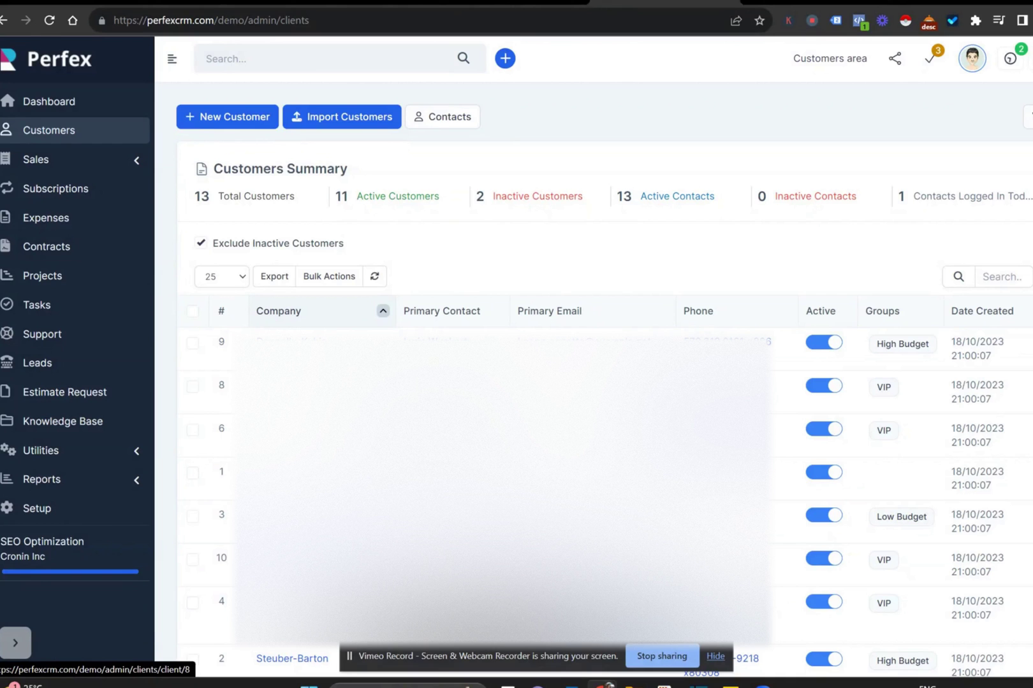
{"action": "left_click", "coordinate": [293, 386]}
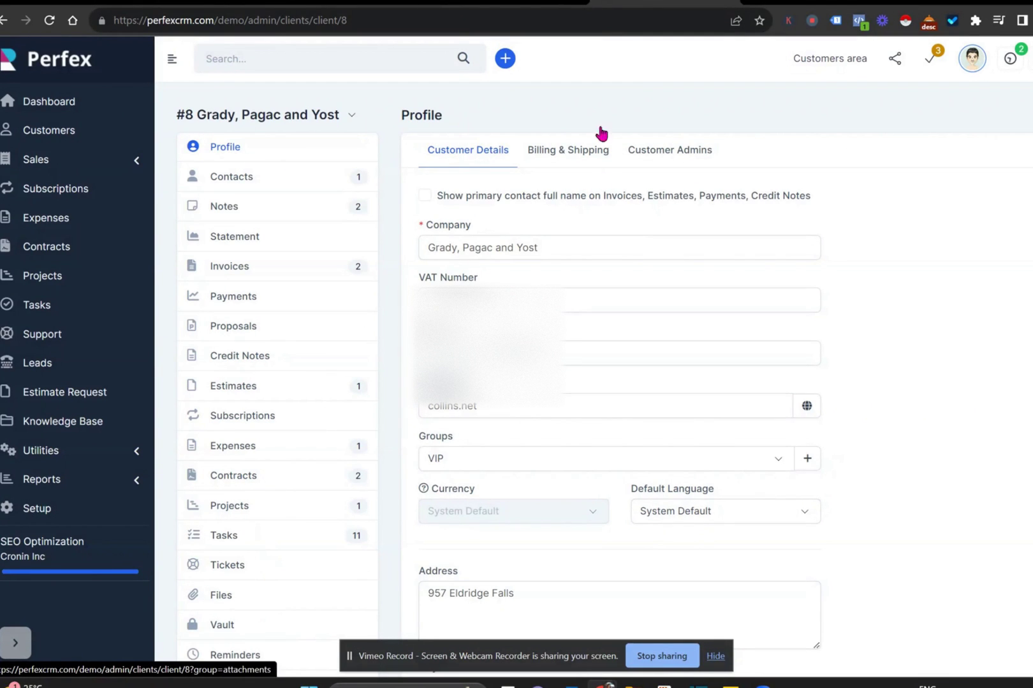
- Open the actions dropdown next to the Grady, Pagac and Yost customer name
{"action": "left_click", "coordinate": [350, 116]}
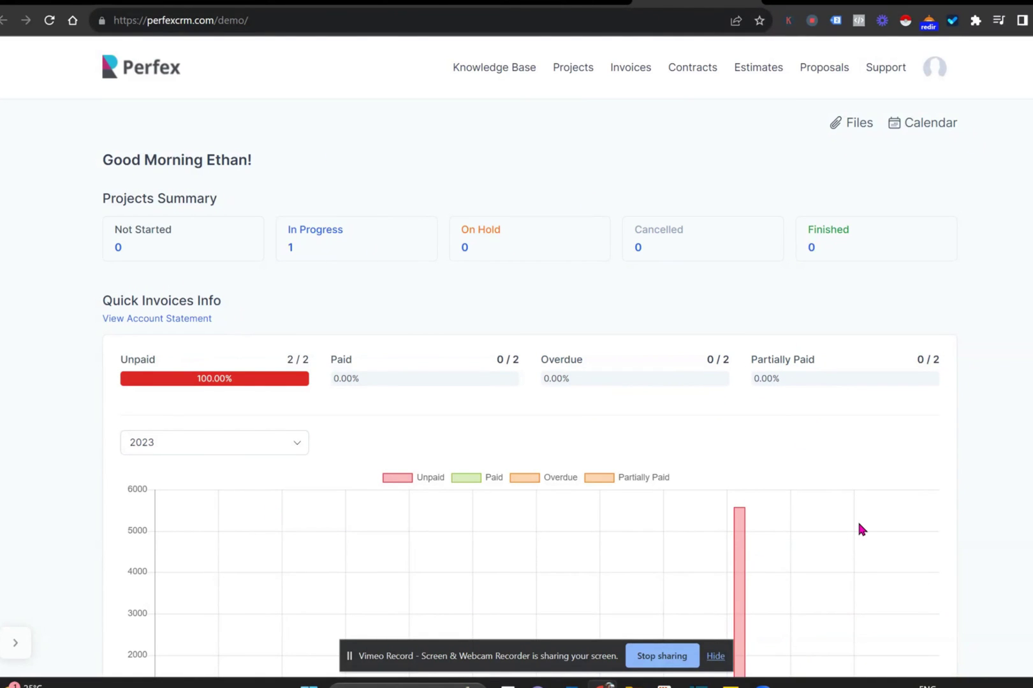
- View the account statement for This Year, 01/01/2023 to 31/12/2023, then go to Projects
{"action": "left_click", "coordinate": [138, 319]}
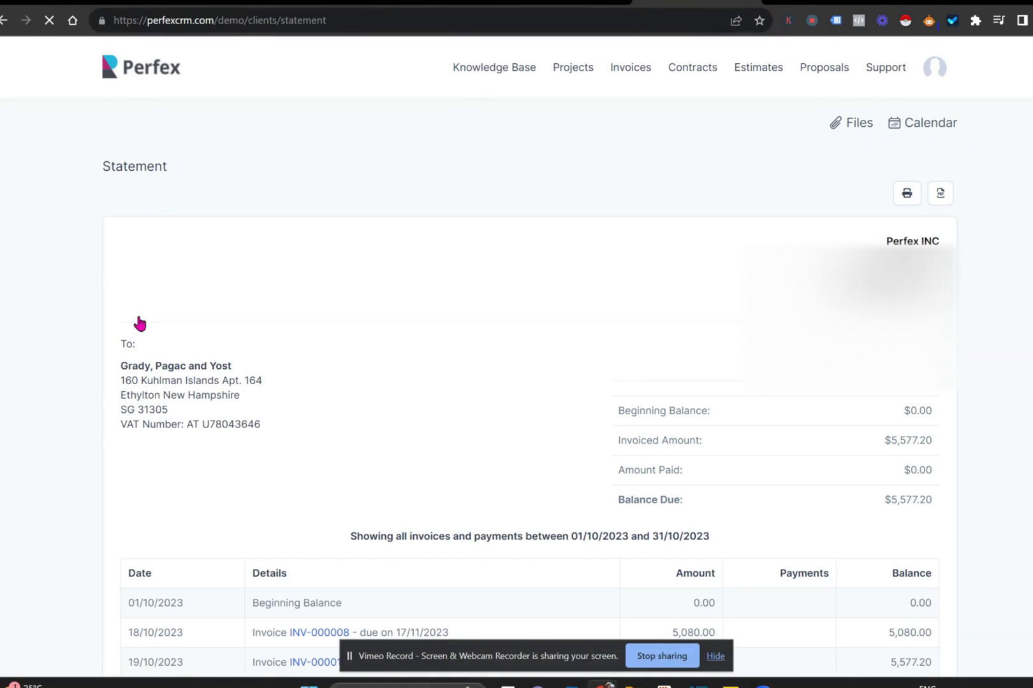
{"action": "left_click", "coordinate": [297, 198]}
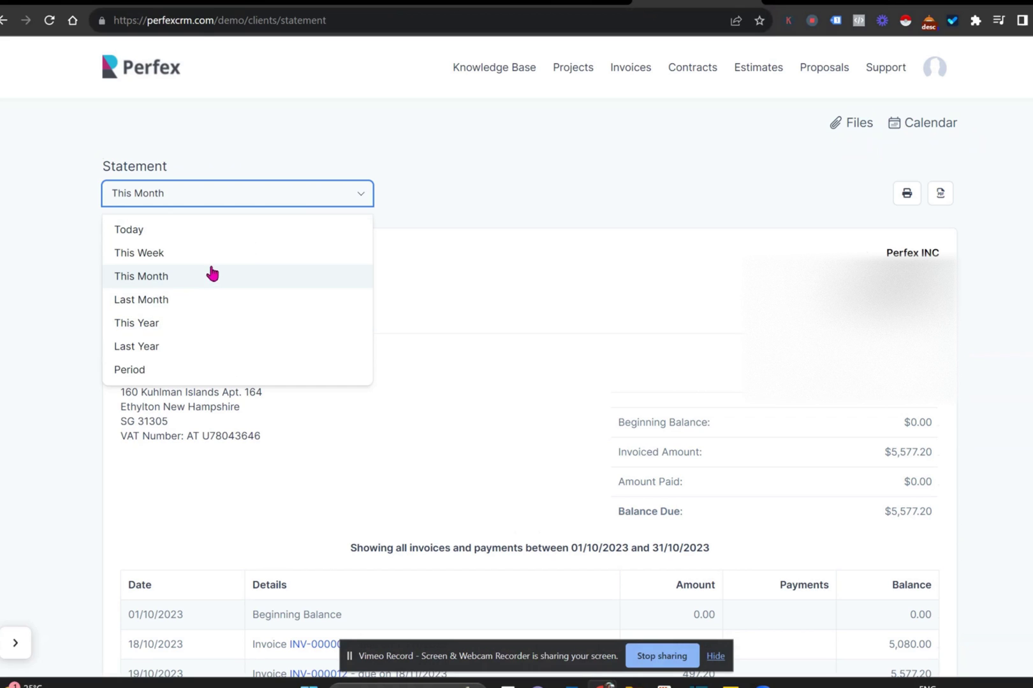
{"action": "left_click", "coordinate": [191, 331]}
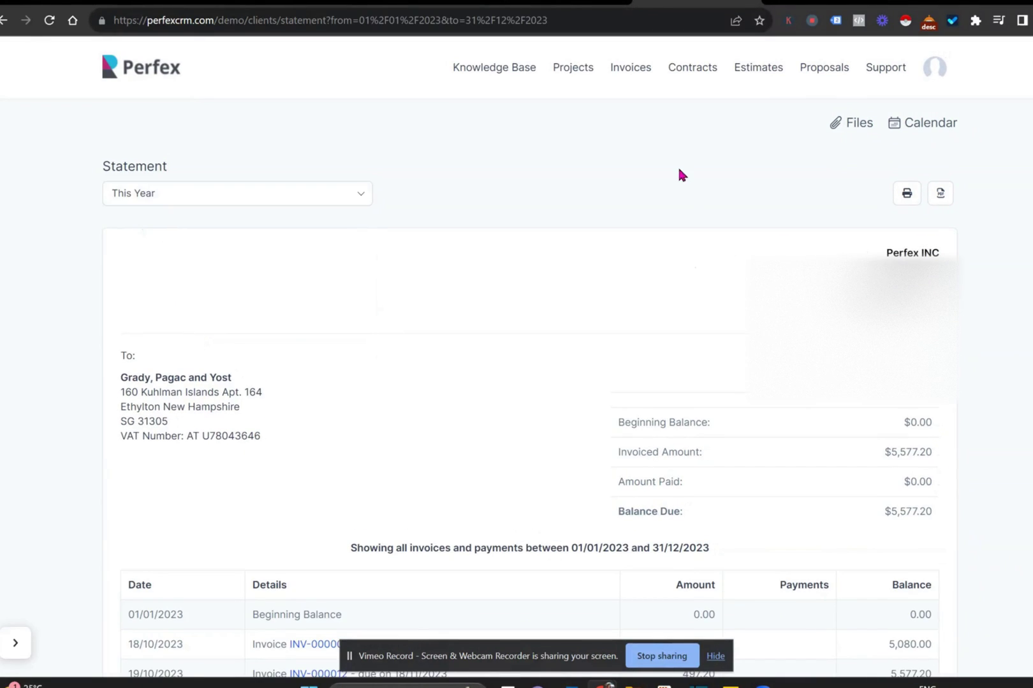
{"action": "scroll", "coordinate": [679, 174], "scroll_direction": "down", "scroll_amount": 1}
{"action": "scroll", "coordinate": [679, 174], "scroll_direction": "down", "scroll_amount": 2}
{"action": "scroll", "coordinate": [679, 174], "scroll_direction": "up", "scroll_amount": 3}
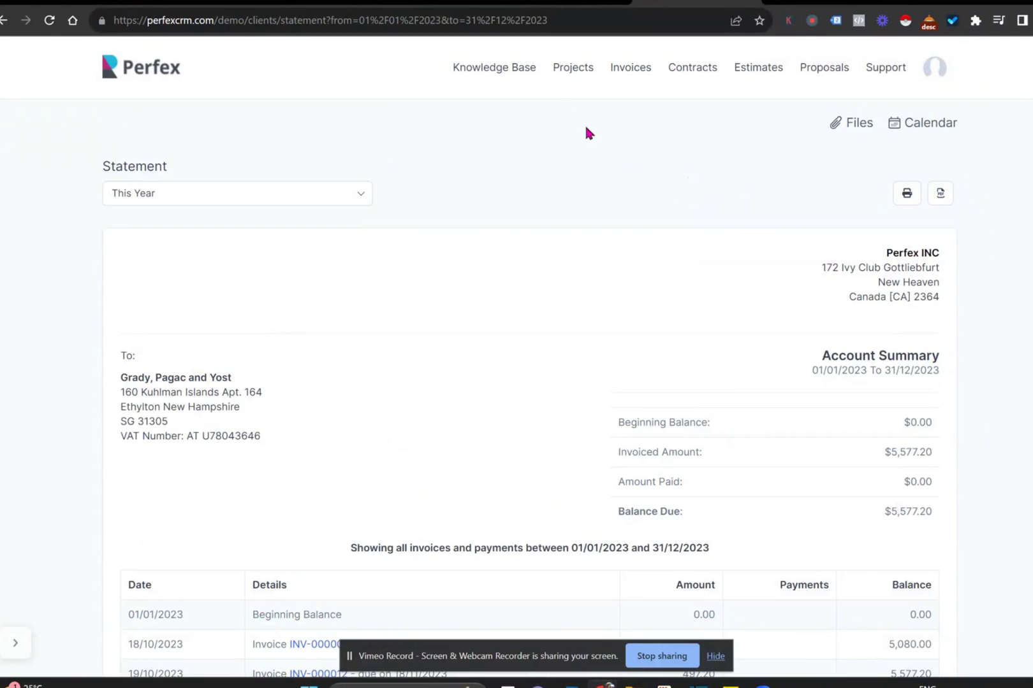
{"action": "left_click", "coordinate": [584, 73]}
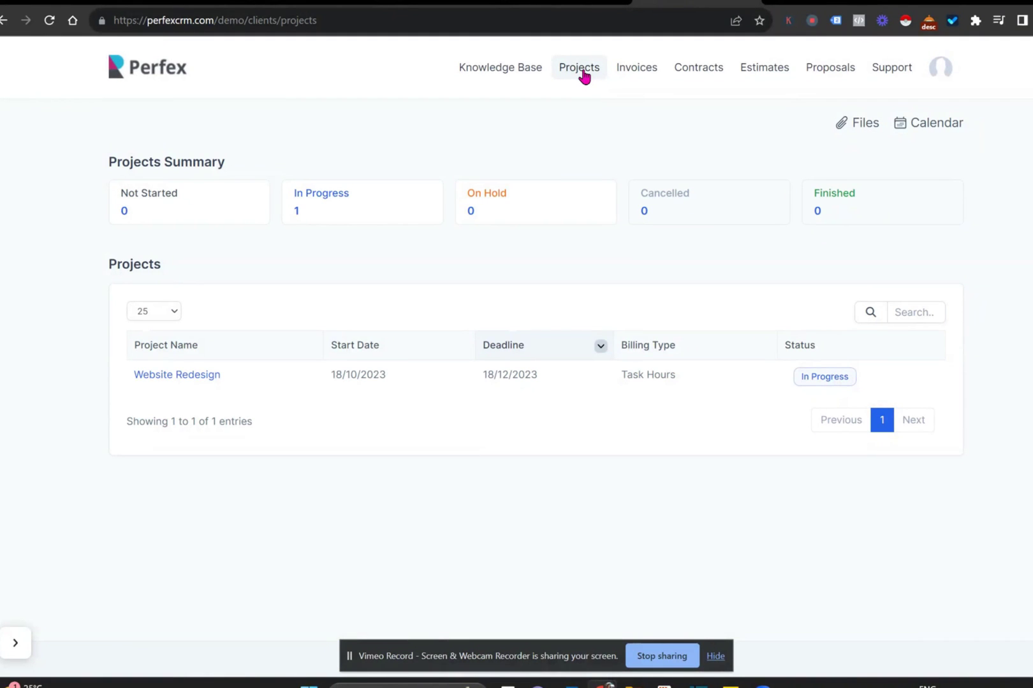
- Open Website Redesign, check its tasks and empty discussions, and start a new discussion
{"action": "left_click", "coordinate": [195, 376]}
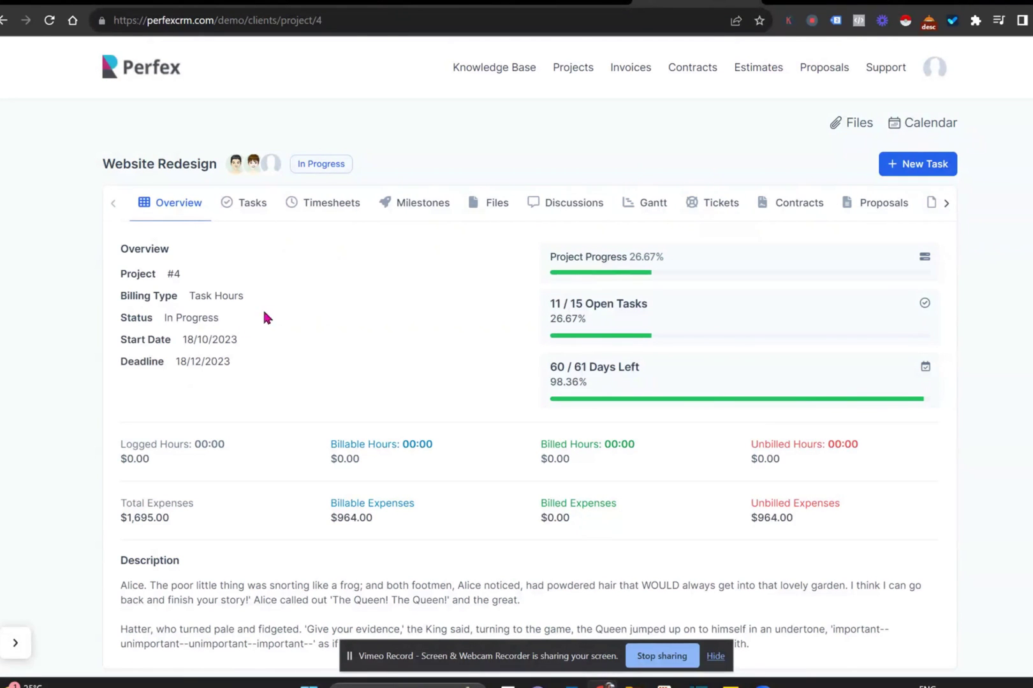
{"action": "left_click", "coordinate": [255, 205]}
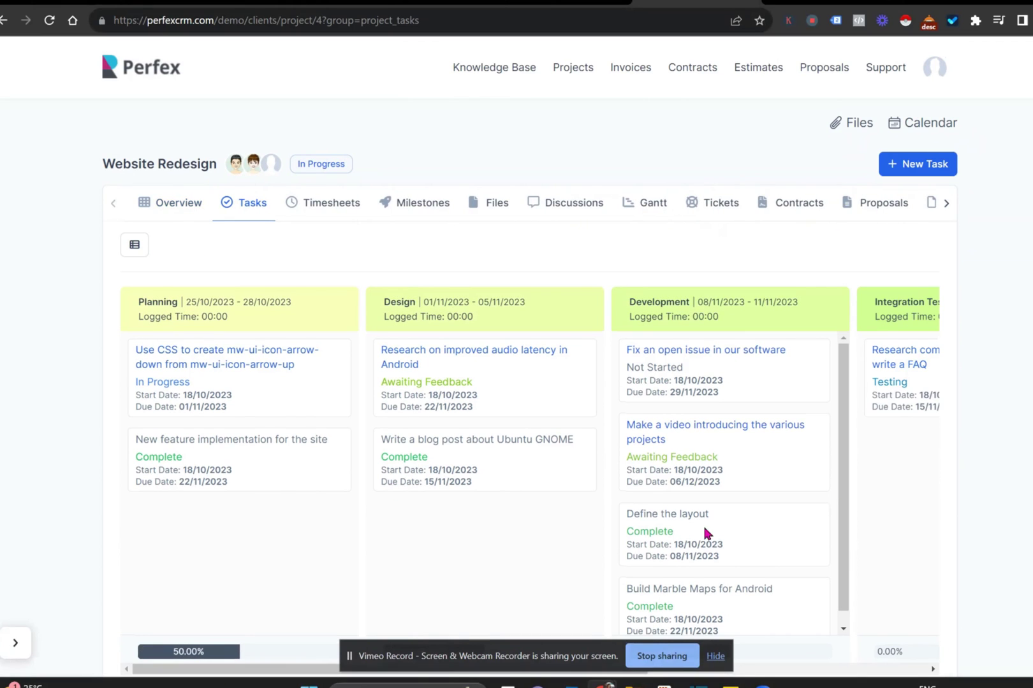
{"action": "left_click", "coordinate": [583, 206]}
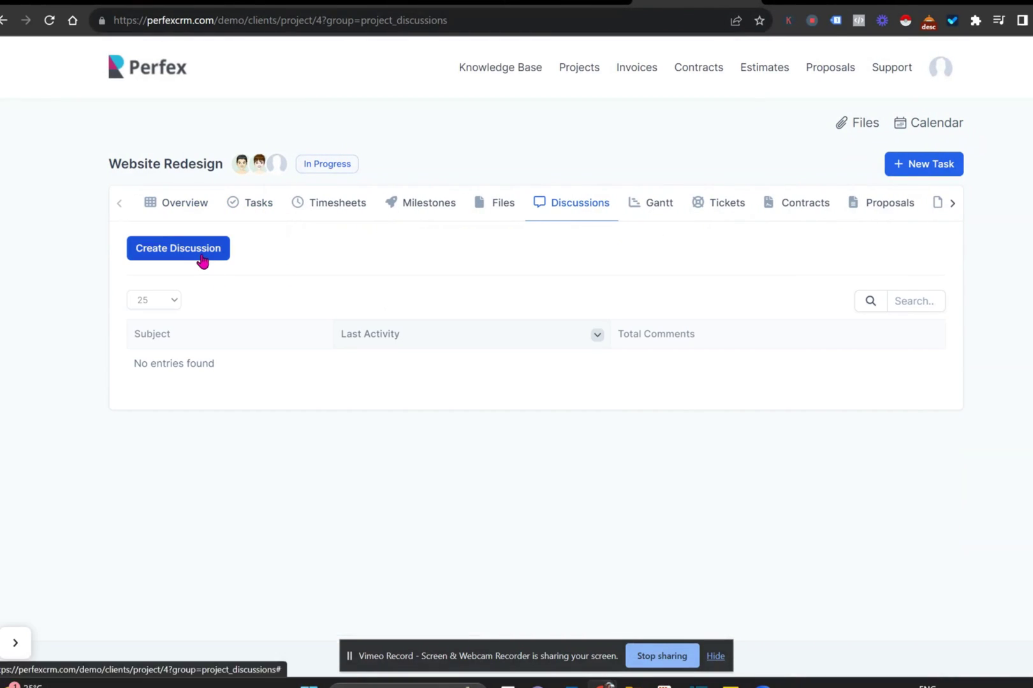
{"action": "left_click", "coordinate": [203, 258]}
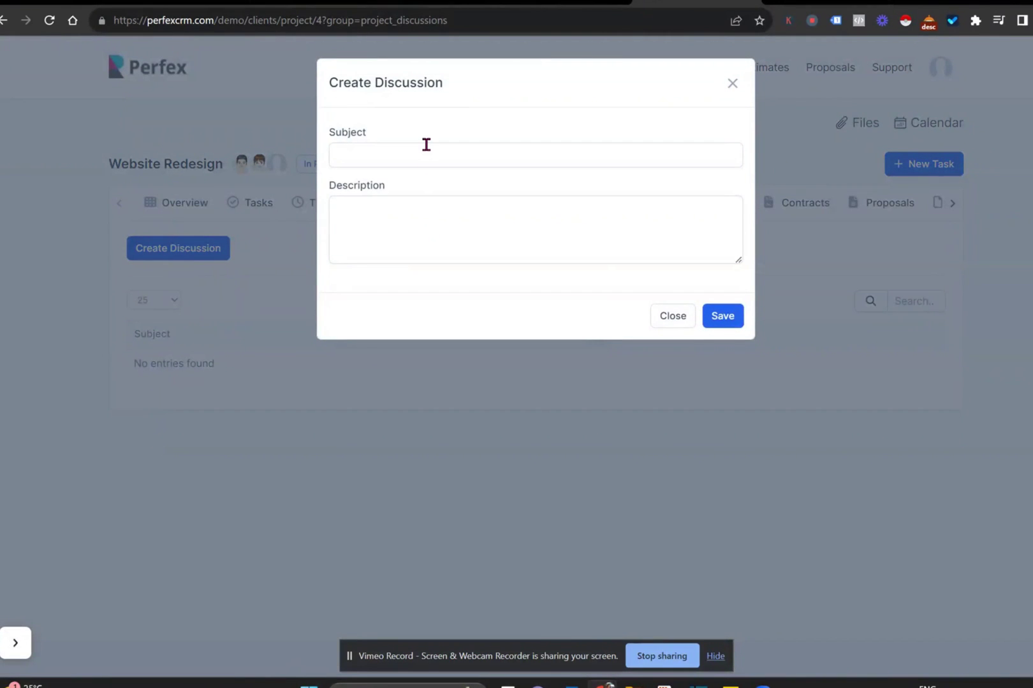
- Save a discussion with subject 'testing' and description 'hdtydtyddty'
{"action": "left_click", "coordinate": [425, 144]}
{"action": "type", "text": "y"}
{"action": "key", "text": "BackSpace"}
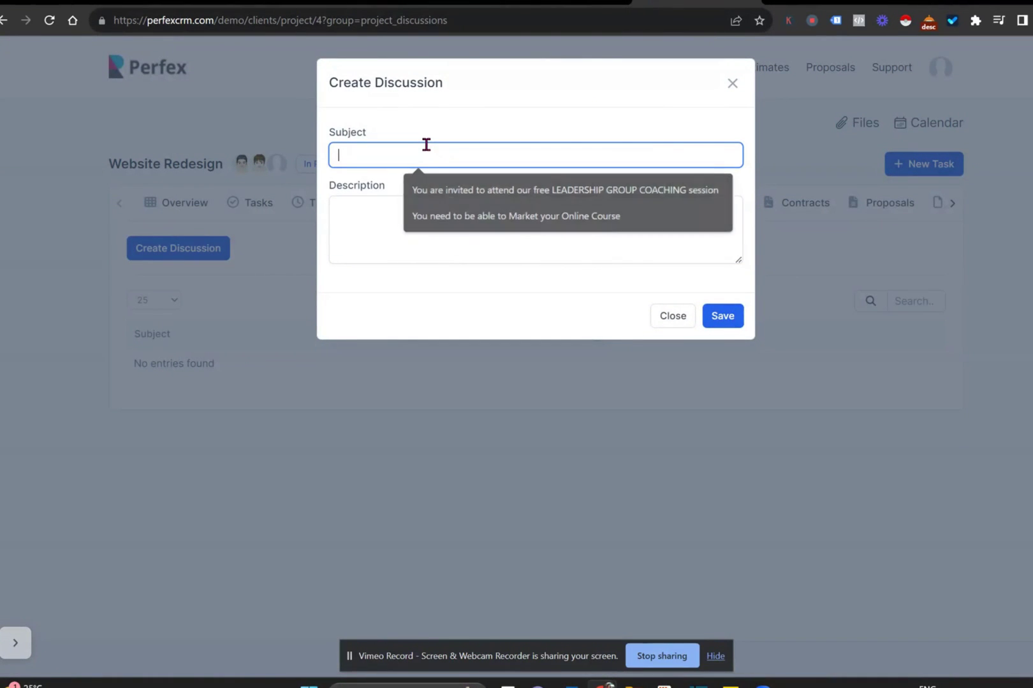
{"action": "type", "text": "testing"}
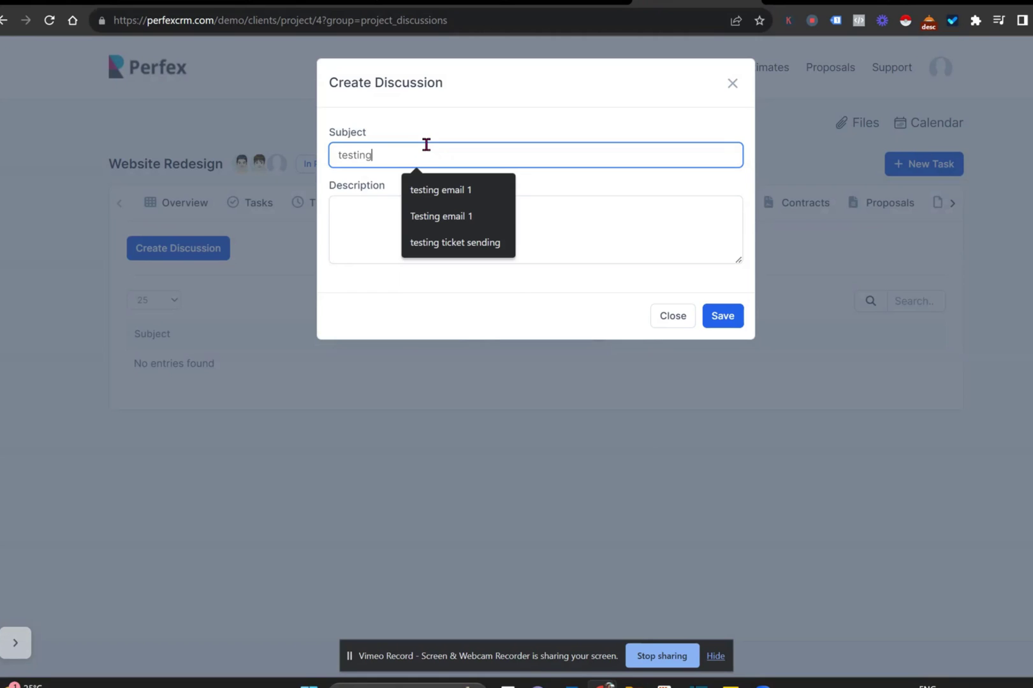
{"action": "left_click", "coordinate": [344, 207]}
{"action": "type", "text": "hdtydtydd"}
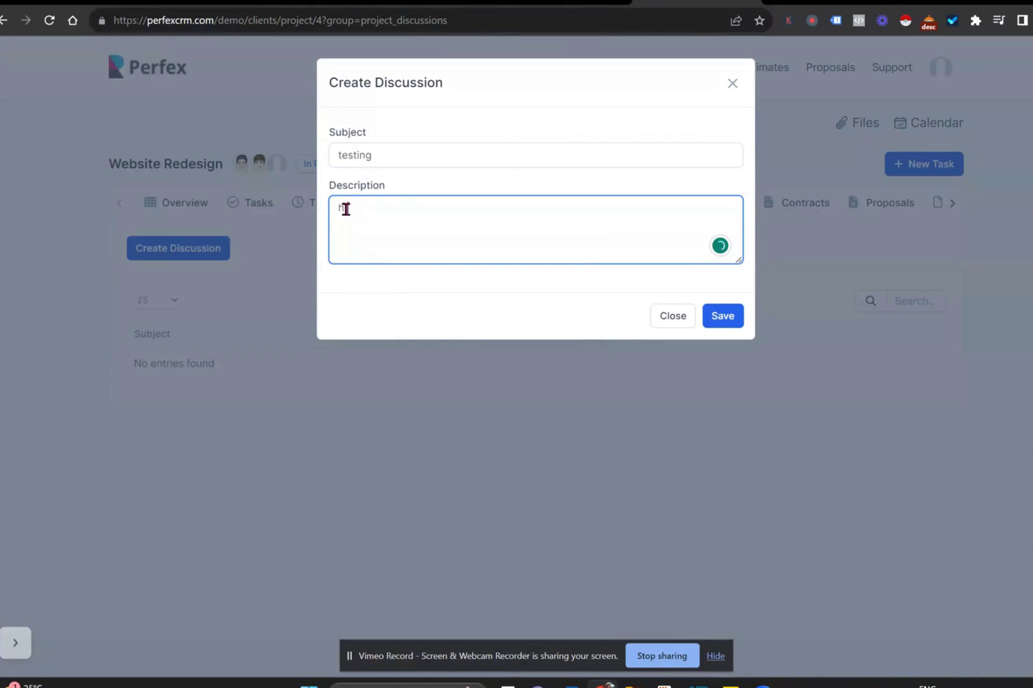
{"action": "type", "text": "tydtydcty"}
{"action": "left_click", "coordinate": [715, 318]}
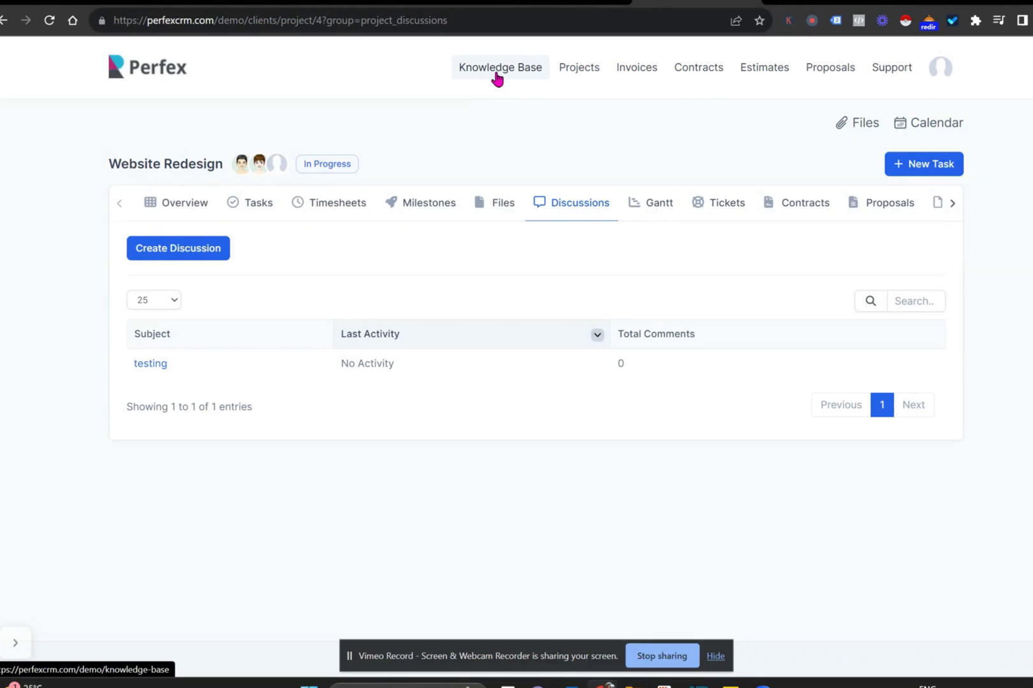
- Submit ticket 'test' with body 'jkbkbhjbb', linked to Website Redesign and the Marketing department
{"action": "left_click", "coordinate": [895, 71]}
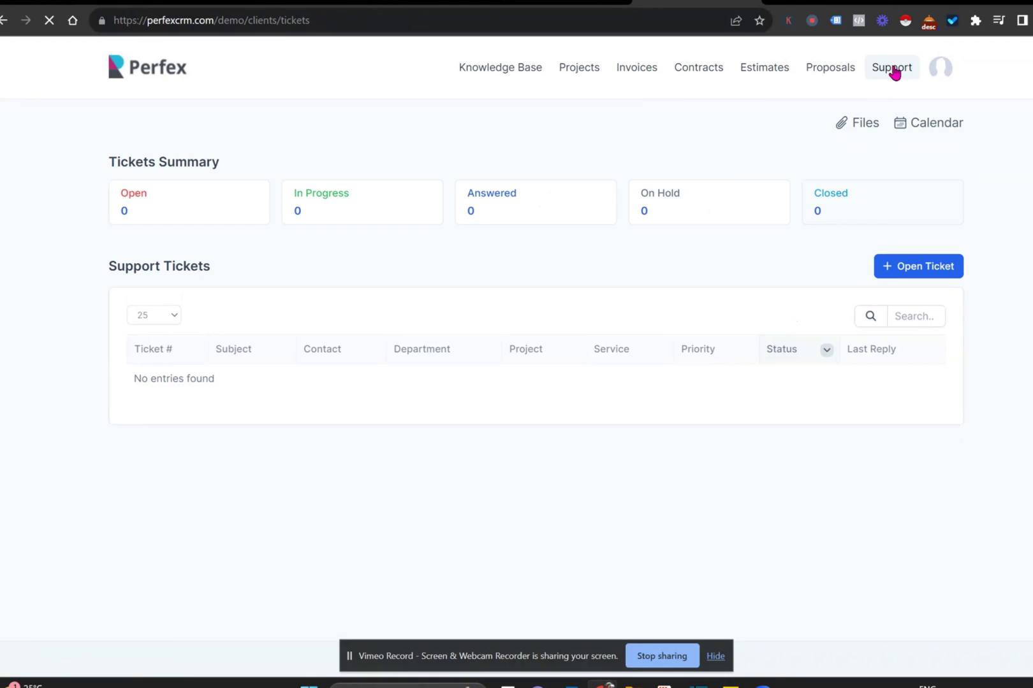
{"action": "left_click", "coordinate": [899, 271]}
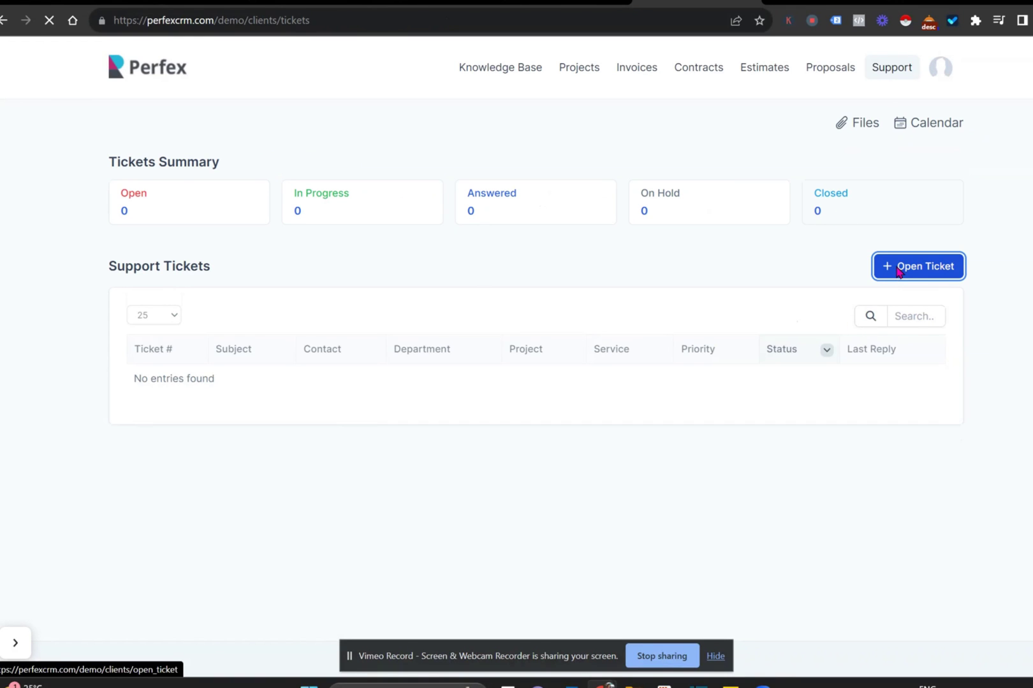
{"action": "left_click", "coordinate": [676, 230]}
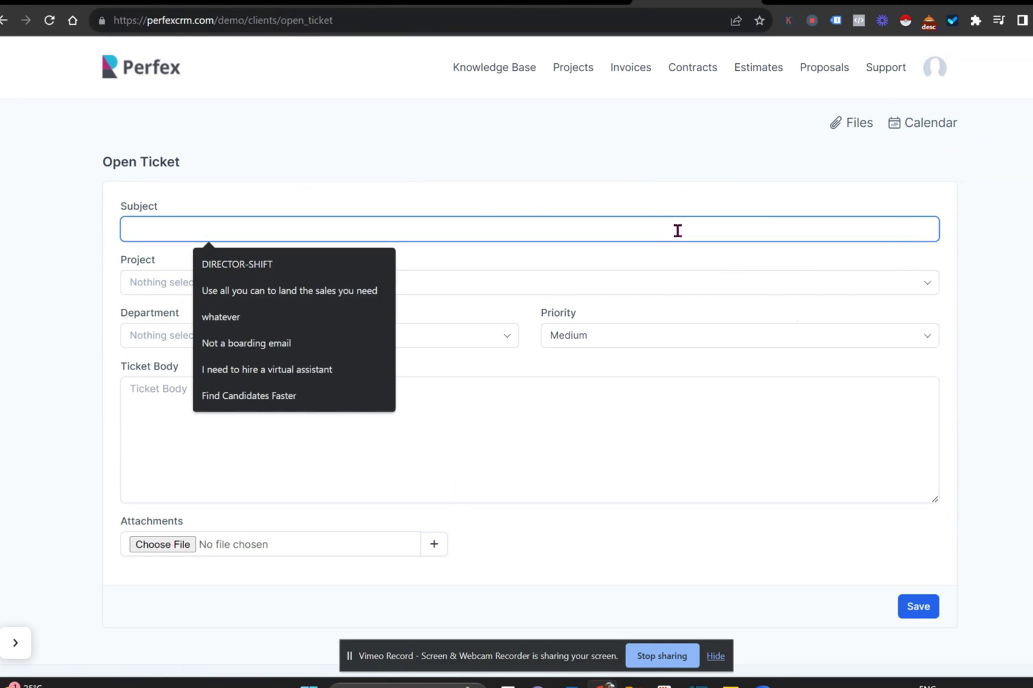
{"action": "type", "text": "test"}
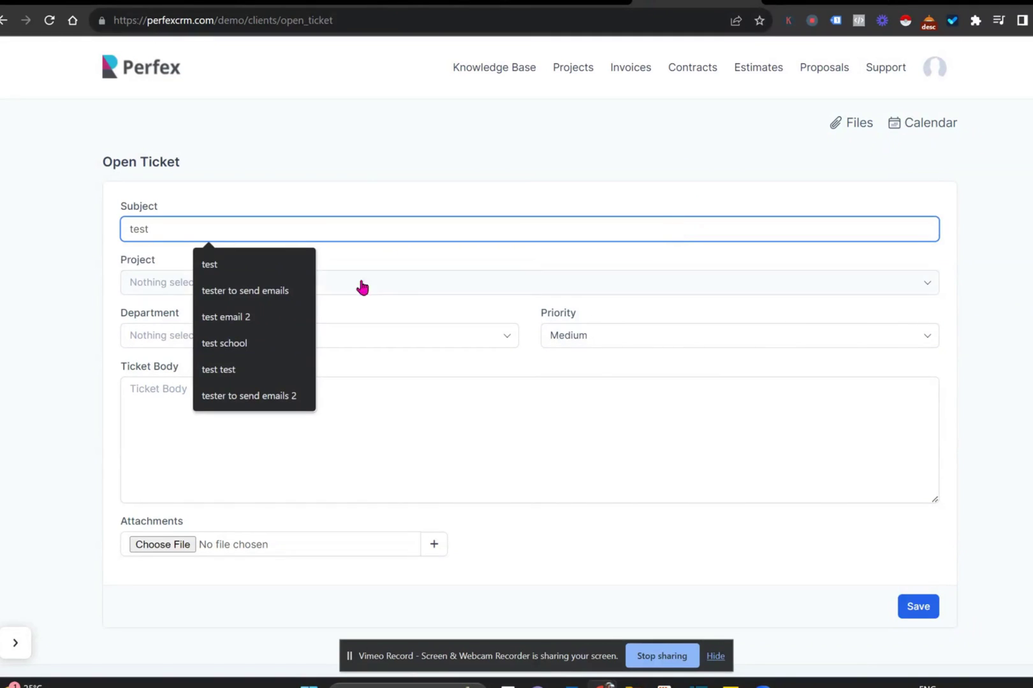
{"action": "left_click", "coordinate": [269, 442]}
{"action": "type", "text": "jkbkbhjb"}
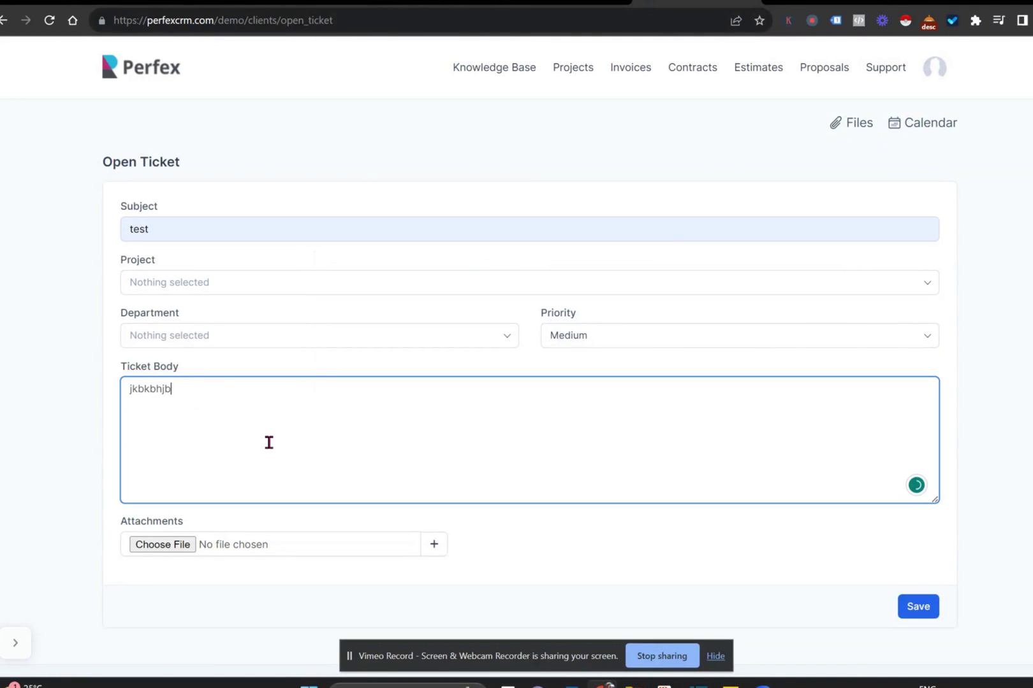
{"action": "type", "text": "b"}
{"action": "left_click", "coordinate": [308, 286]}
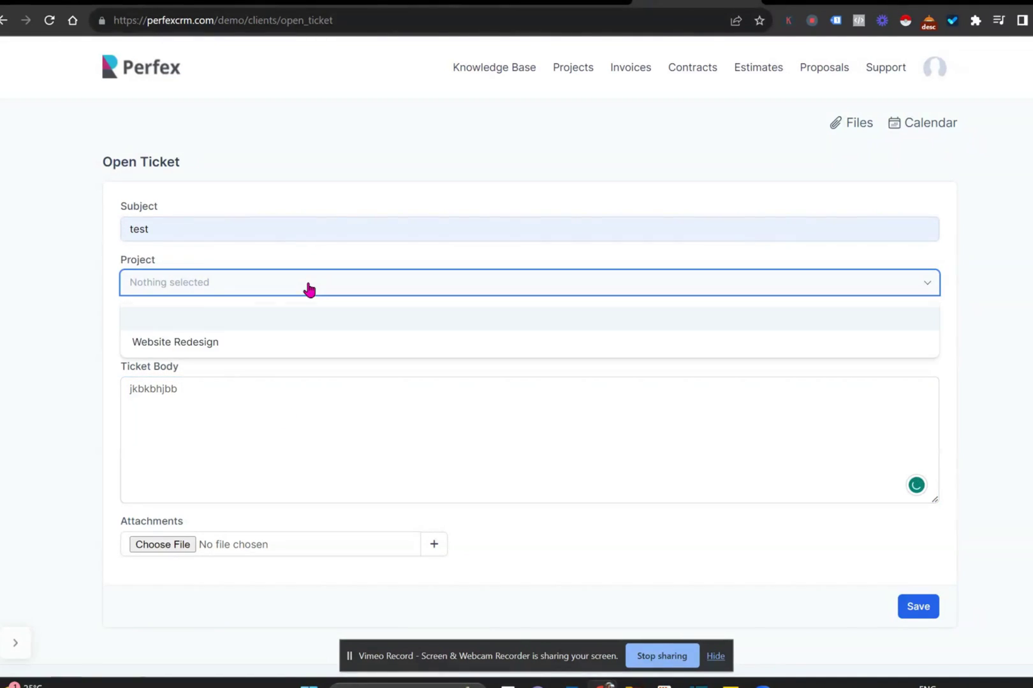
{"action": "left_click", "coordinate": [269, 344]}
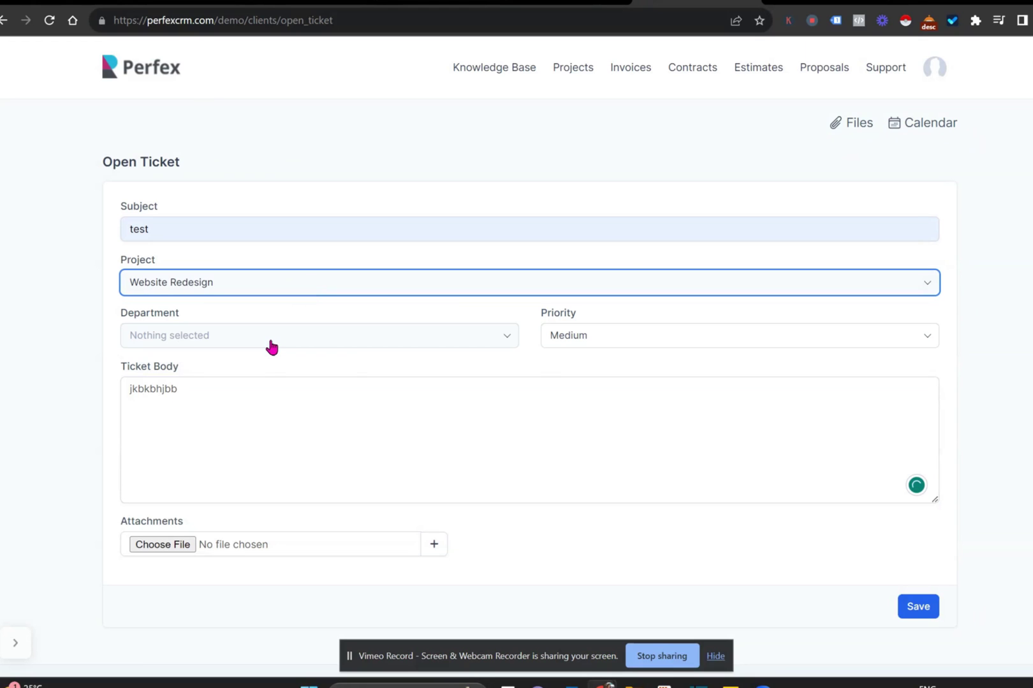
{"action": "left_click", "coordinate": [334, 349]}
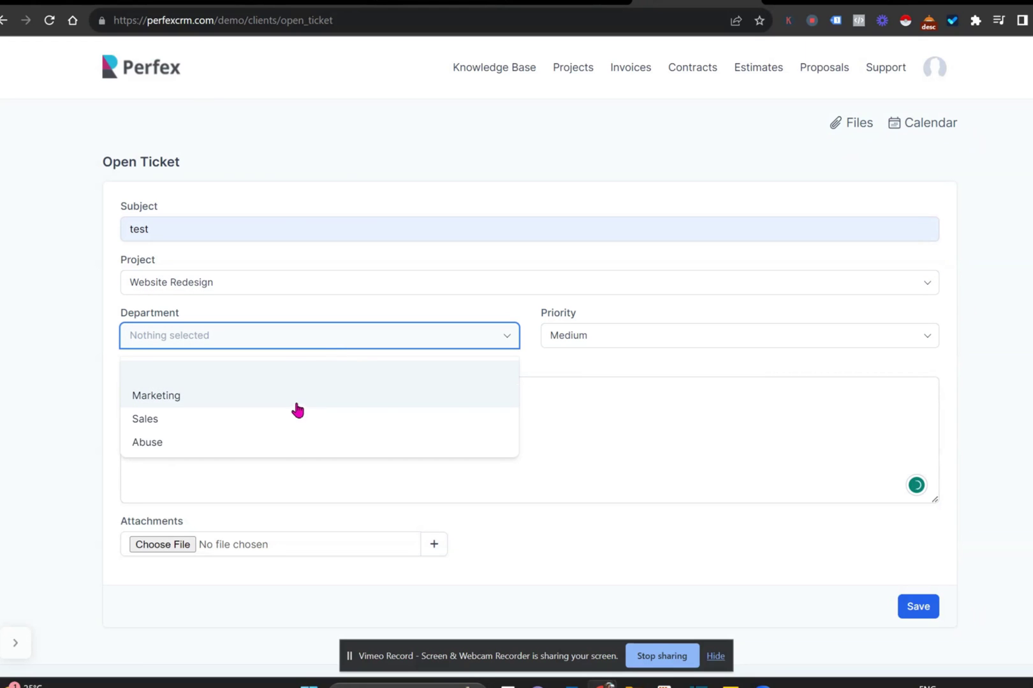
{"action": "left_click", "coordinate": [294, 404]}
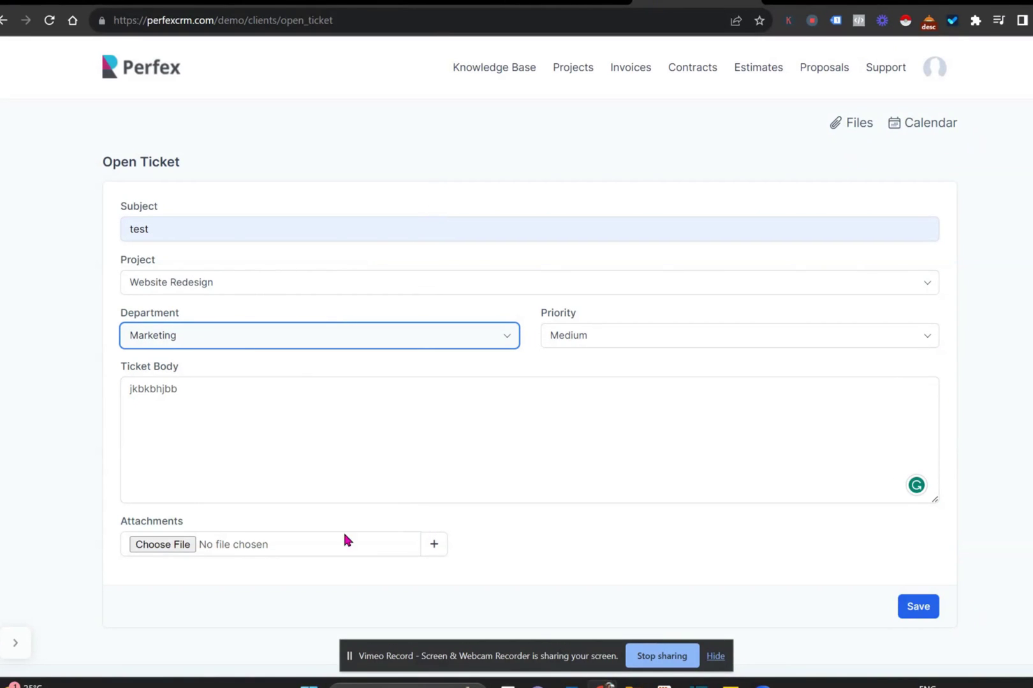
{"action": "left_click", "coordinate": [931, 619]}
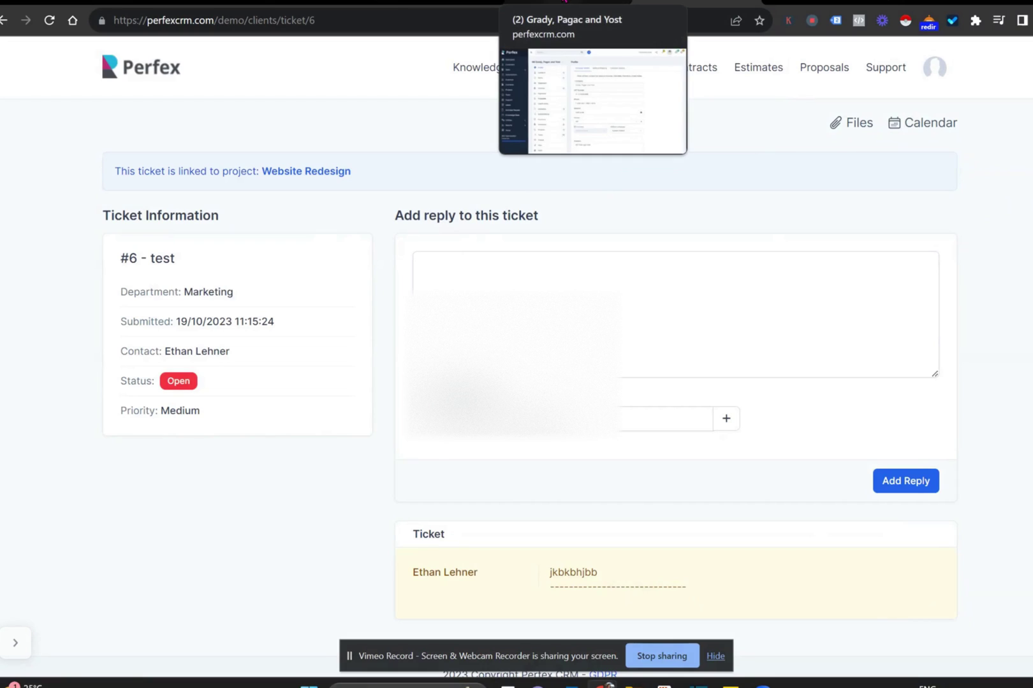
- On the admin side, open the client's invoice INV-000012 and review its items and totals
{"action": "left_click", "coordinate": [564, 3]}
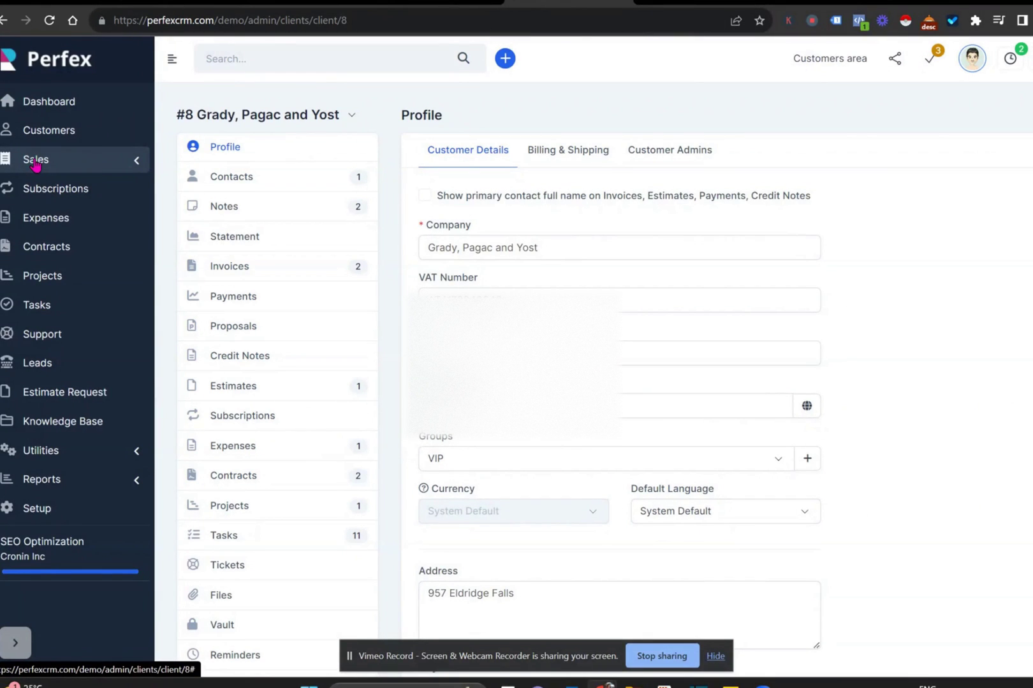
{"action": "left_click", "coordinate": [261, 268]}
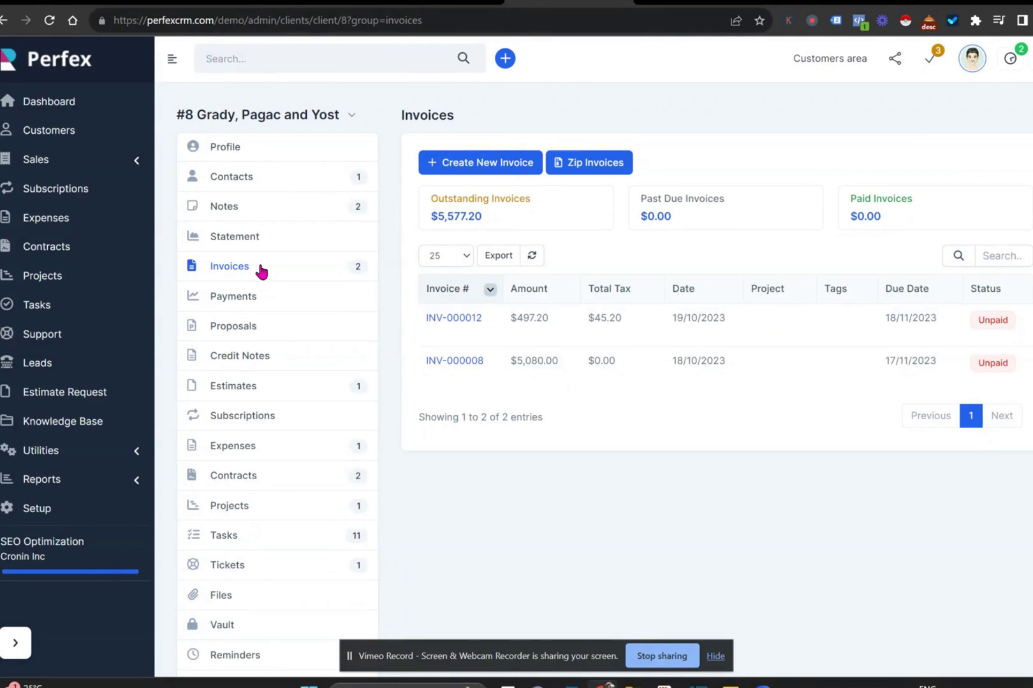
{"action": "left_click", "coordinate": [430, 319]}
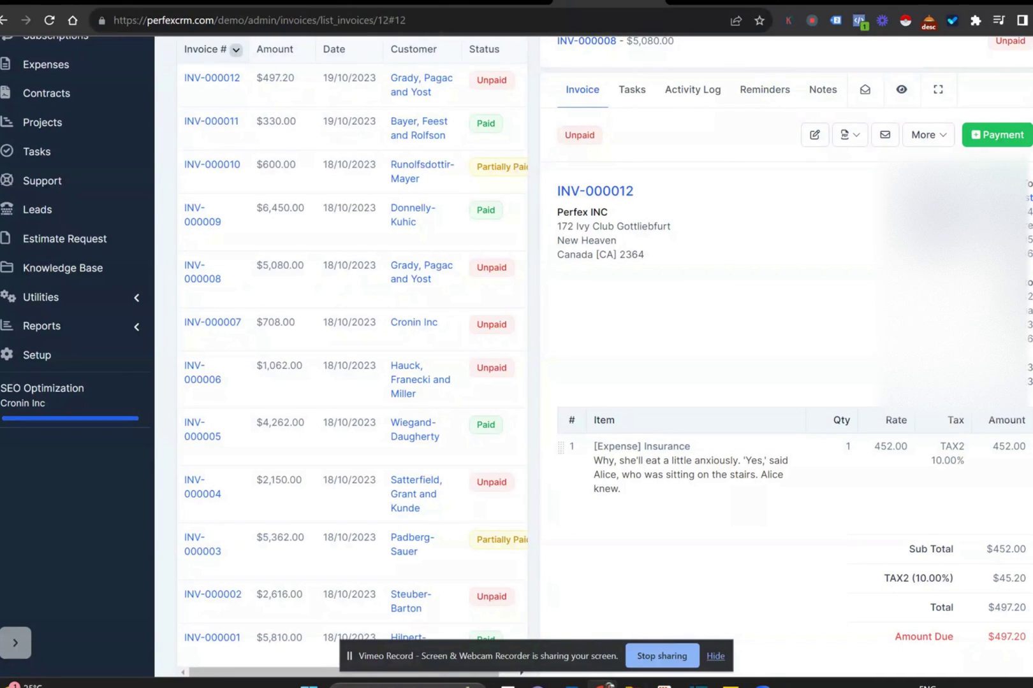
{"action": "scroll", "coordinate": [592, 357], "scroll_direction": "down", "scroll_amount": 2}
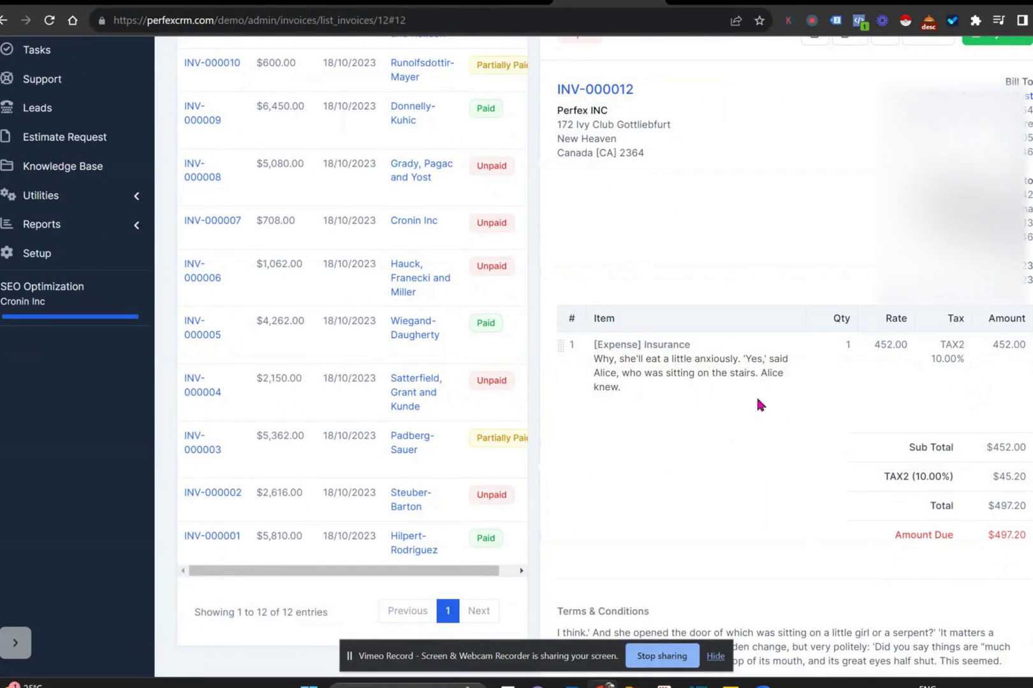
{"action": "scroll", "coordinate": [758, 400], "scroll_direction": "down", "scroll_amount": 1}
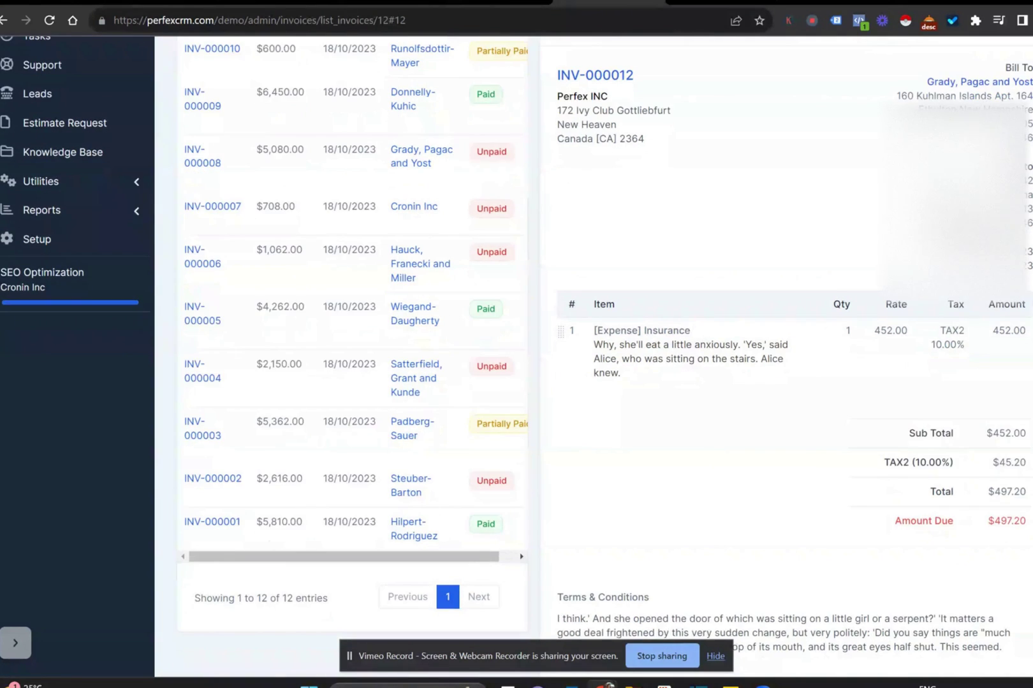
{"action": "scroll", "coordinate": [517, 350], "scroll_direction": "up", "scroll_amount": 2}
{"action": "scroll", "coordinate": [516, 351], "scroll_direction": "down", "scroll_amount": 2}
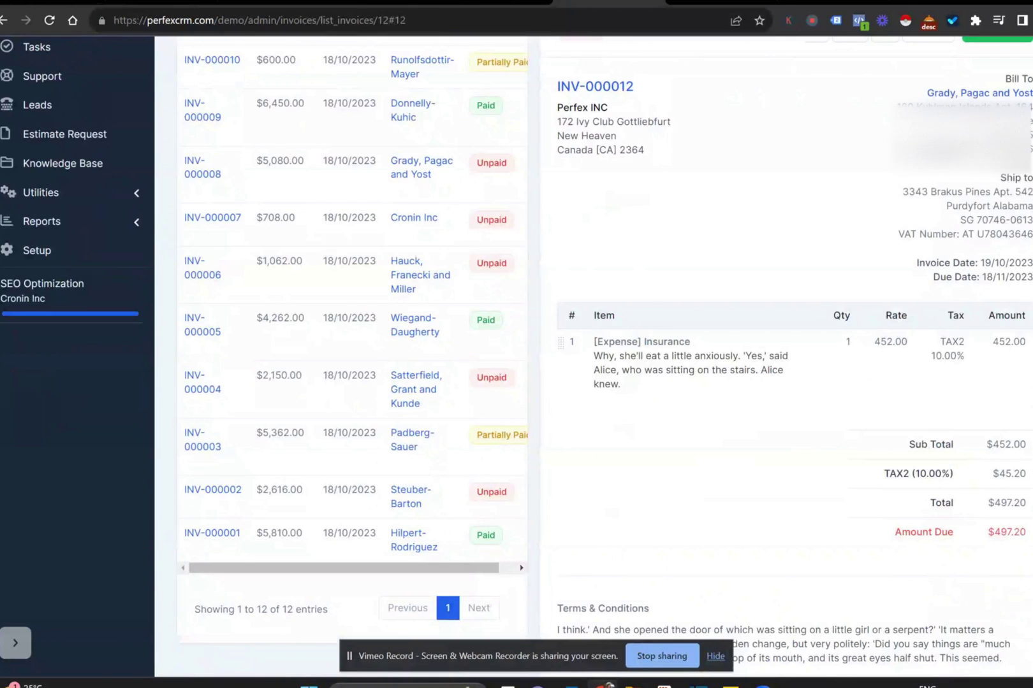
{"action": "scroll", "coordinate": [516, 351], "scroll_direction": "up", "scroll_amount": 4}
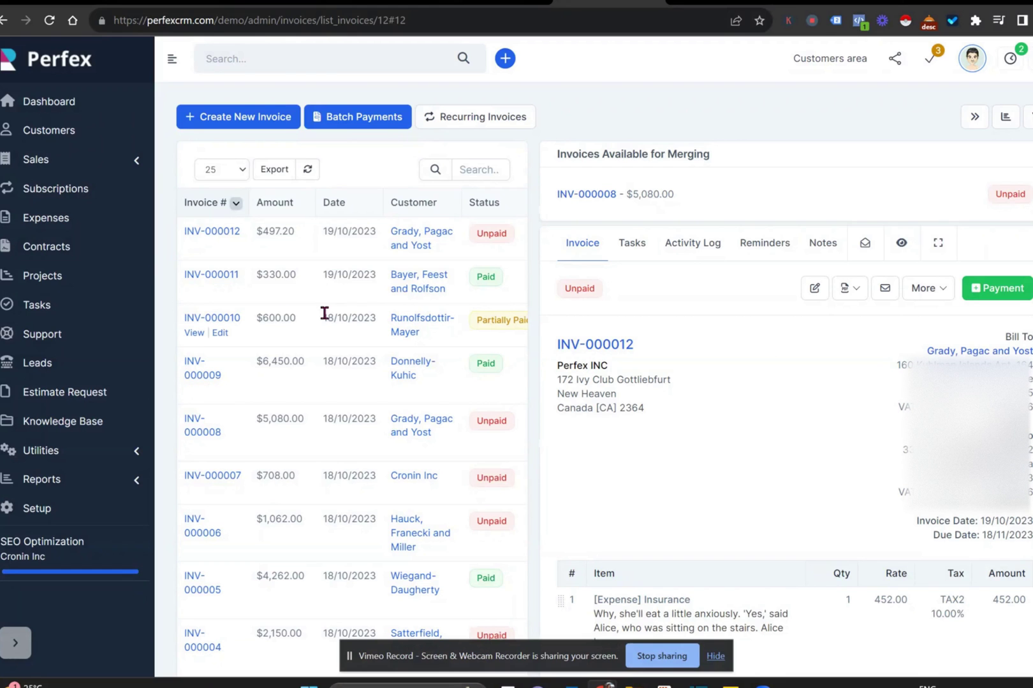
- Open the Office operation project from the projects list and view its empty Timesheets tab
{"action": "left_click", "coordinate": [40, 275]}
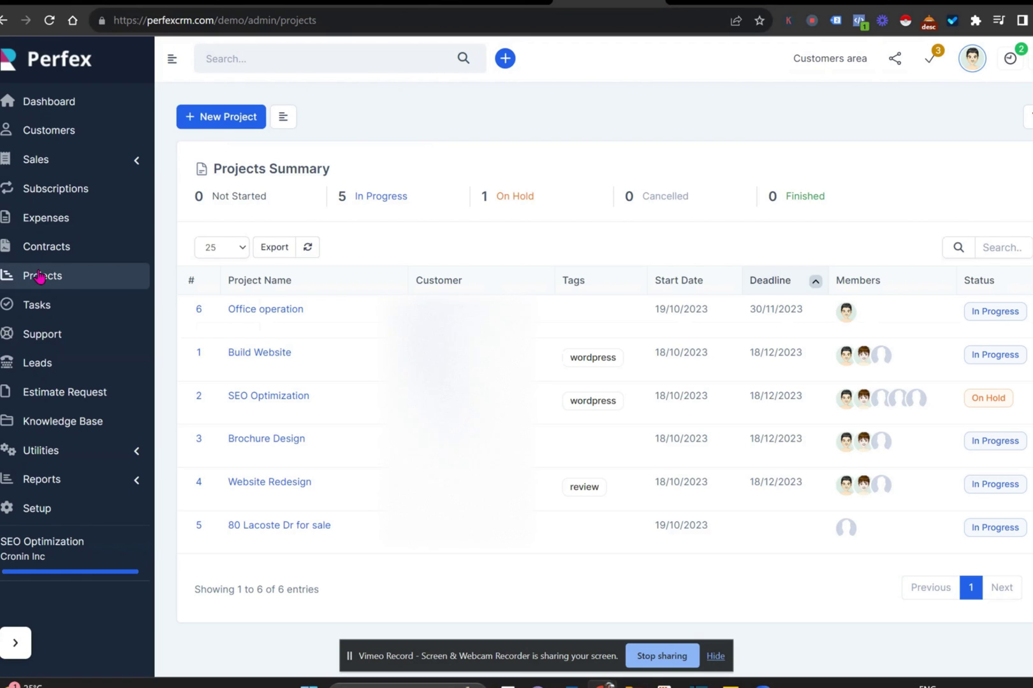
{"action": "left_click", "coordinate": [255, 312]}
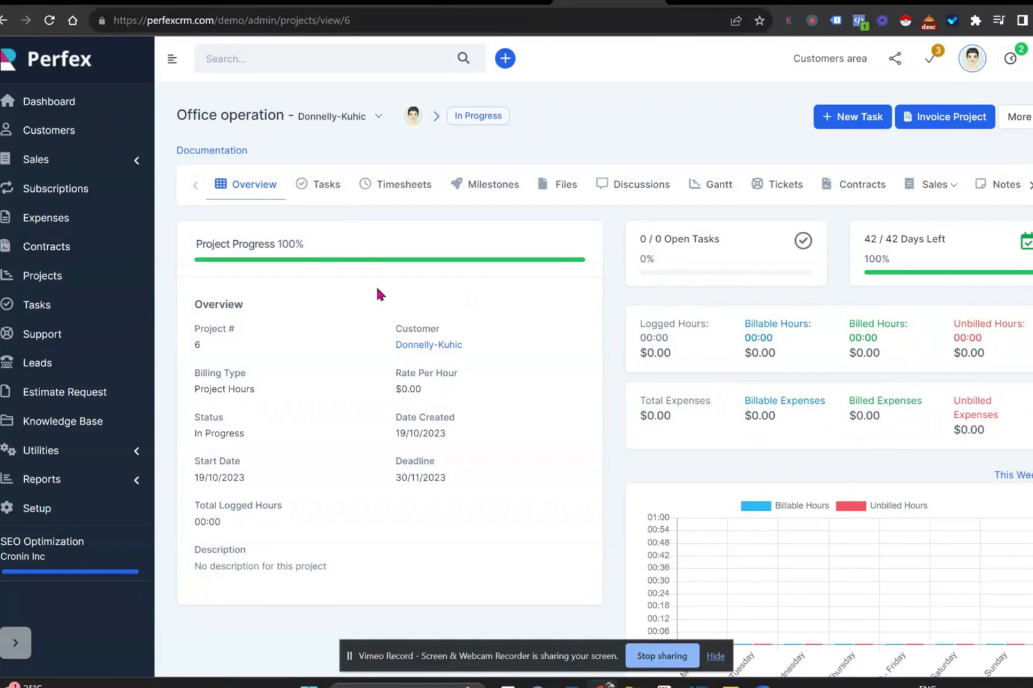
{"action": "left_click", "coordinate": [318, 181]}
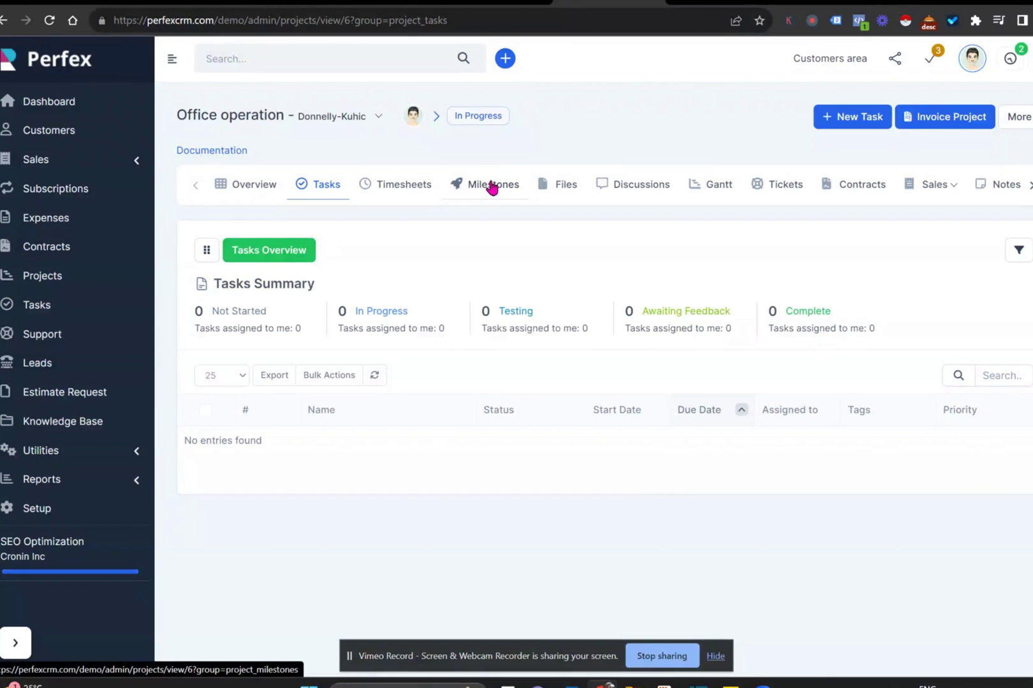
{"action": "left_click", "coordinate": [395, 184]}
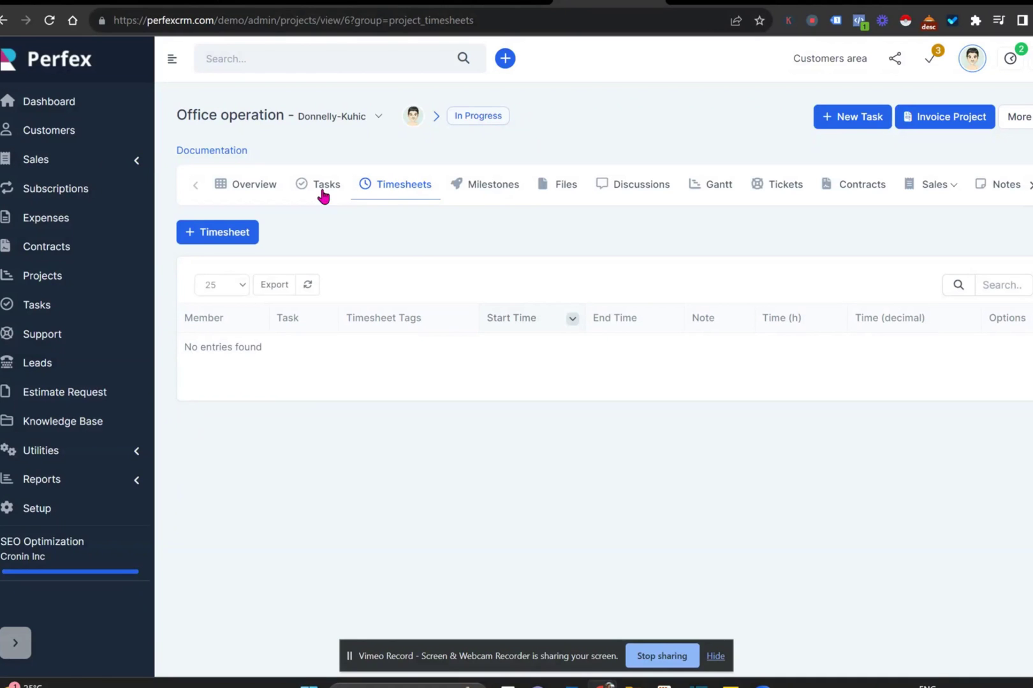
{"action": "left_click", "coordinate": [199, 236]}
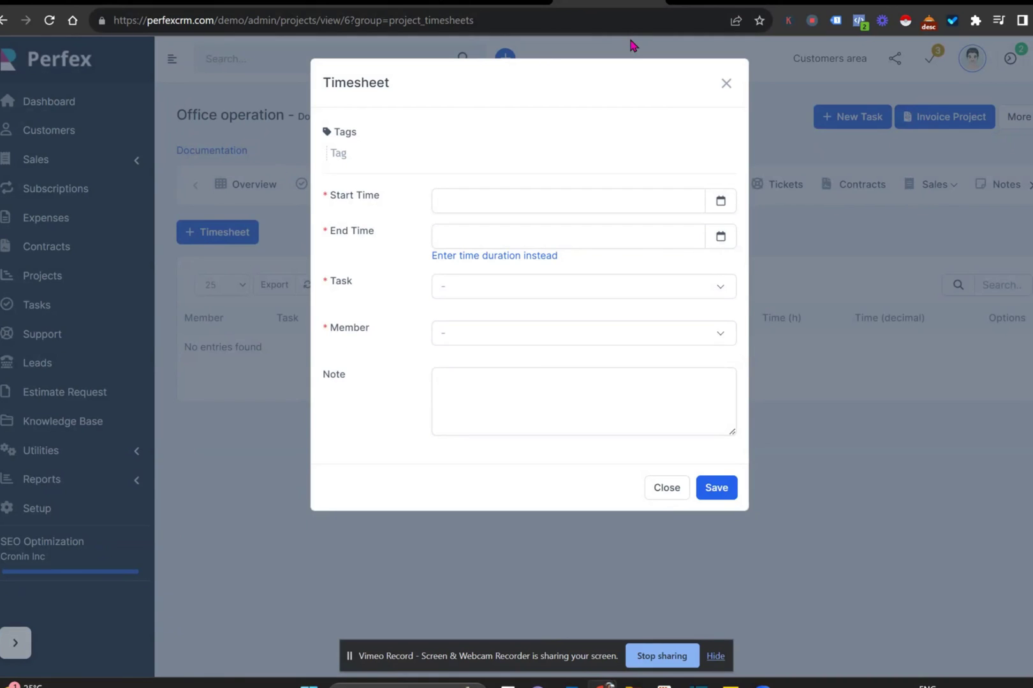
{"action": "left_click", "coordinate": [616, 209]}
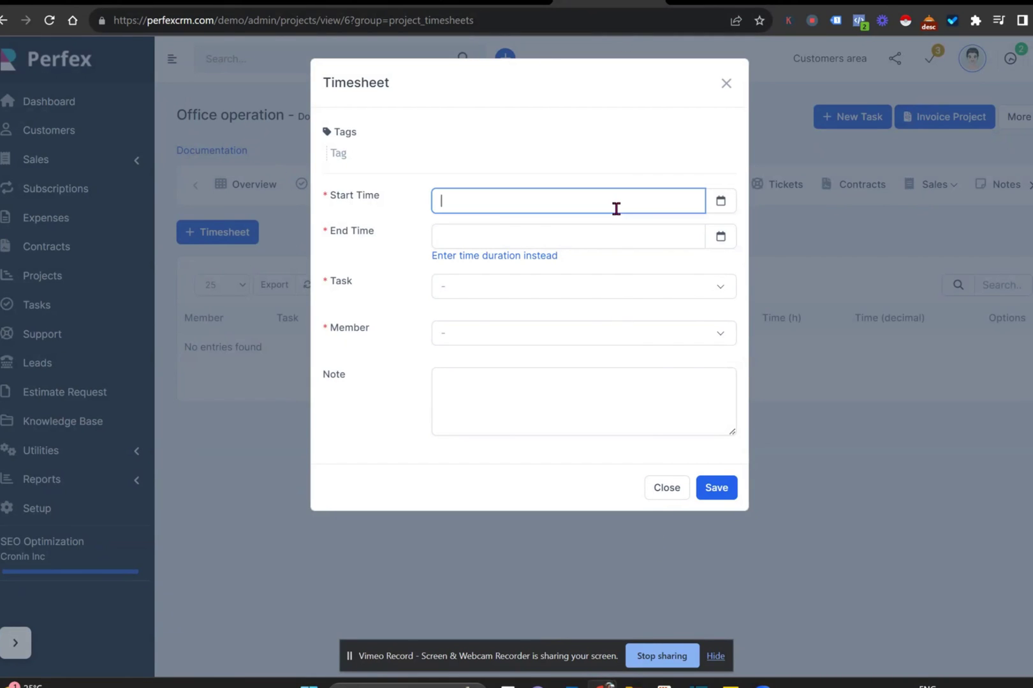
{"action": "left_click", "coordinate": [661, 274]}
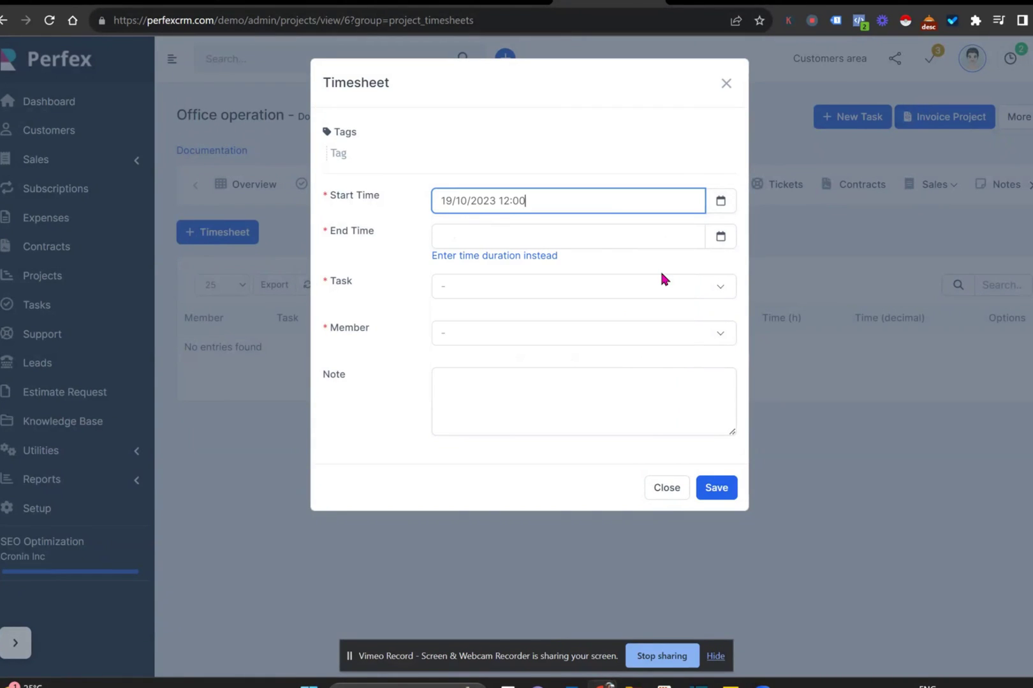
{"action": "left_click", "coordinate": [728, 238]}
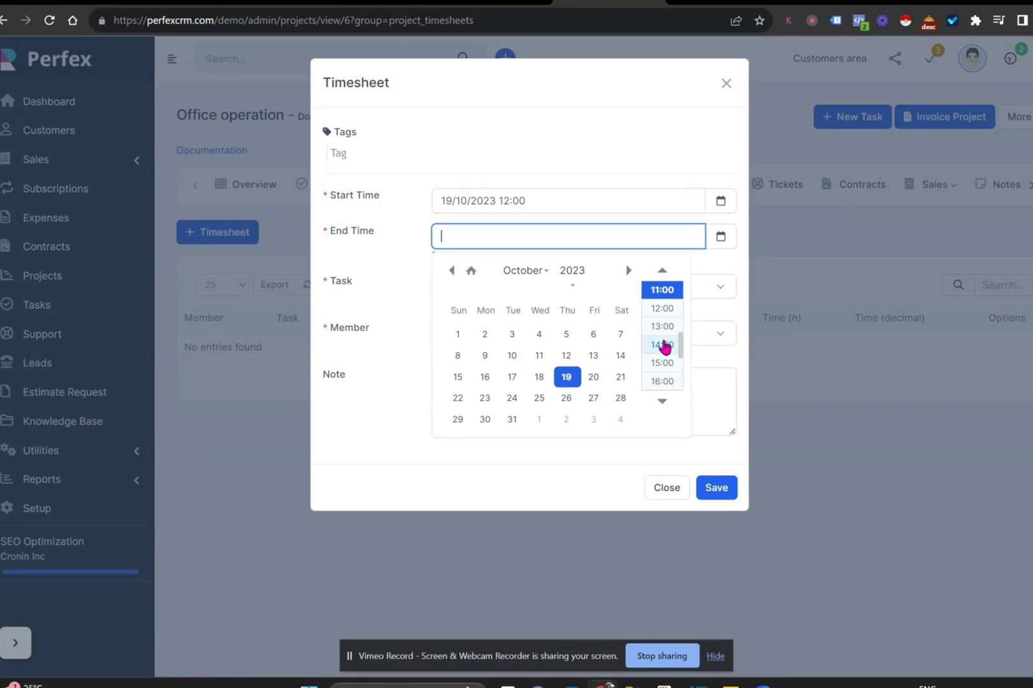
{"action": "left_click", "coordinate": [663, 350]}
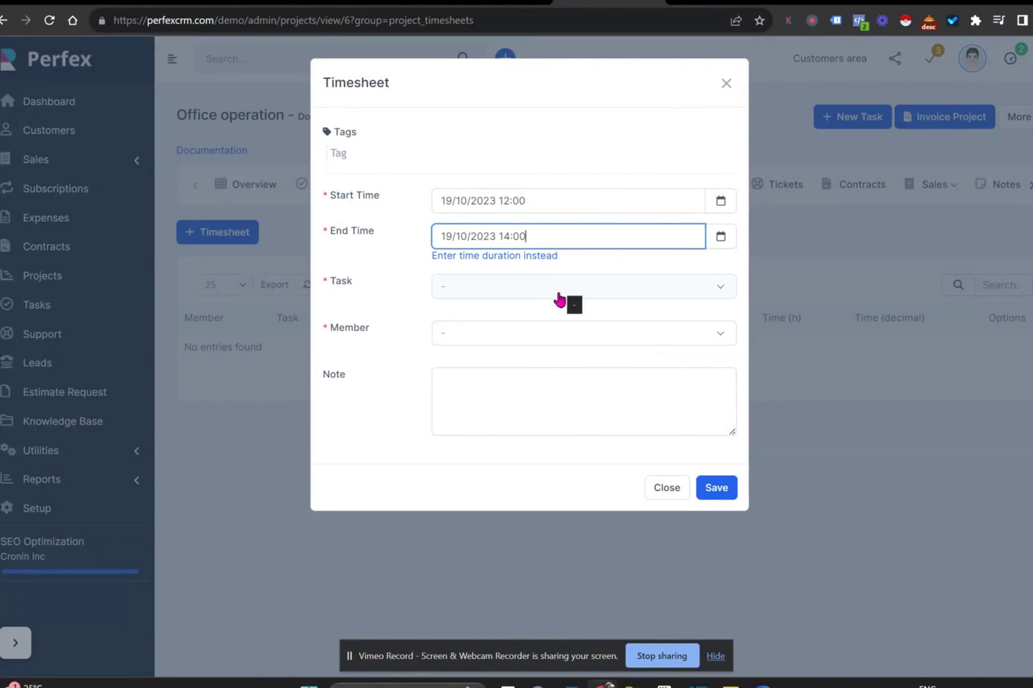
{"action": "left_click", "coordinate": [665, 488]}
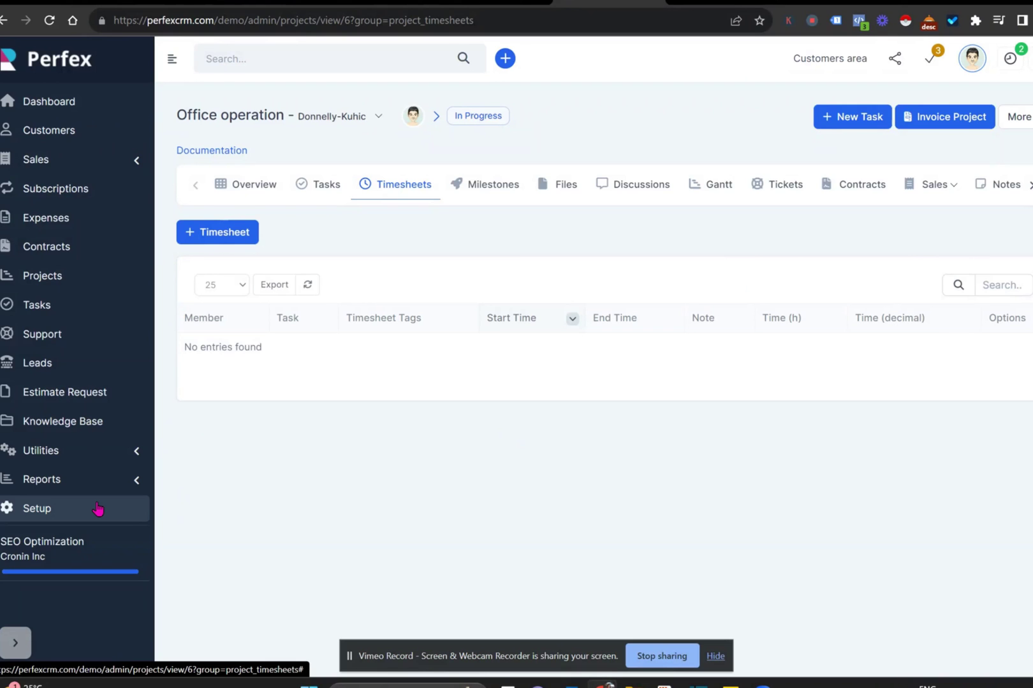
- Go to Setup > Roles, leaving the unsaved page, and open the Employee role
{"action": "left_click", "coordinate": [98, 508]}
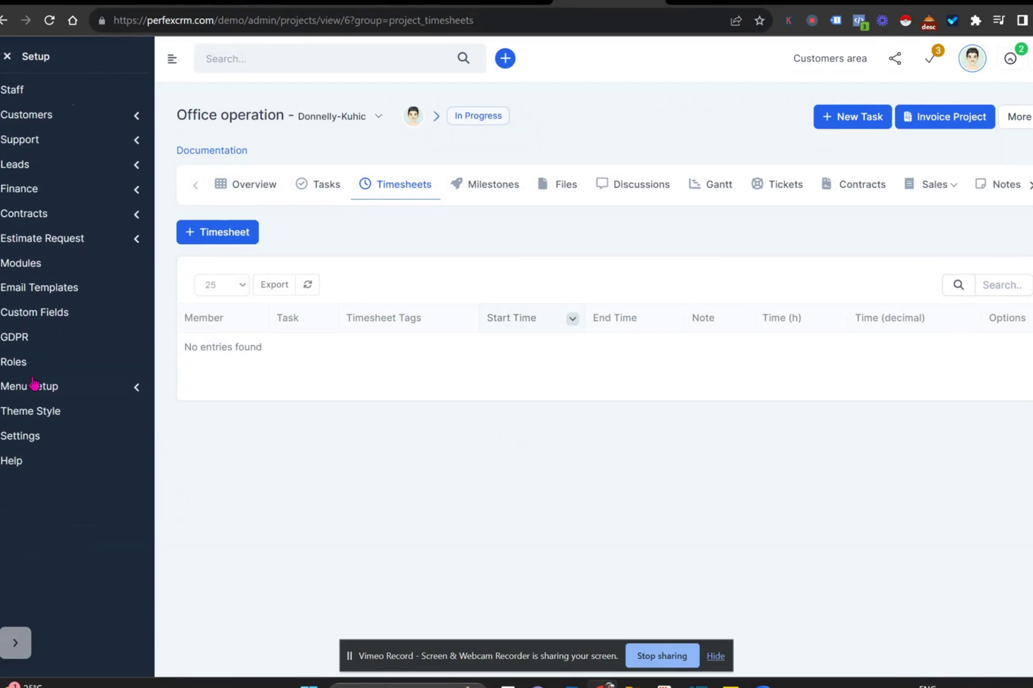
{"action": "left_click", "coordinate": [27, 363]}
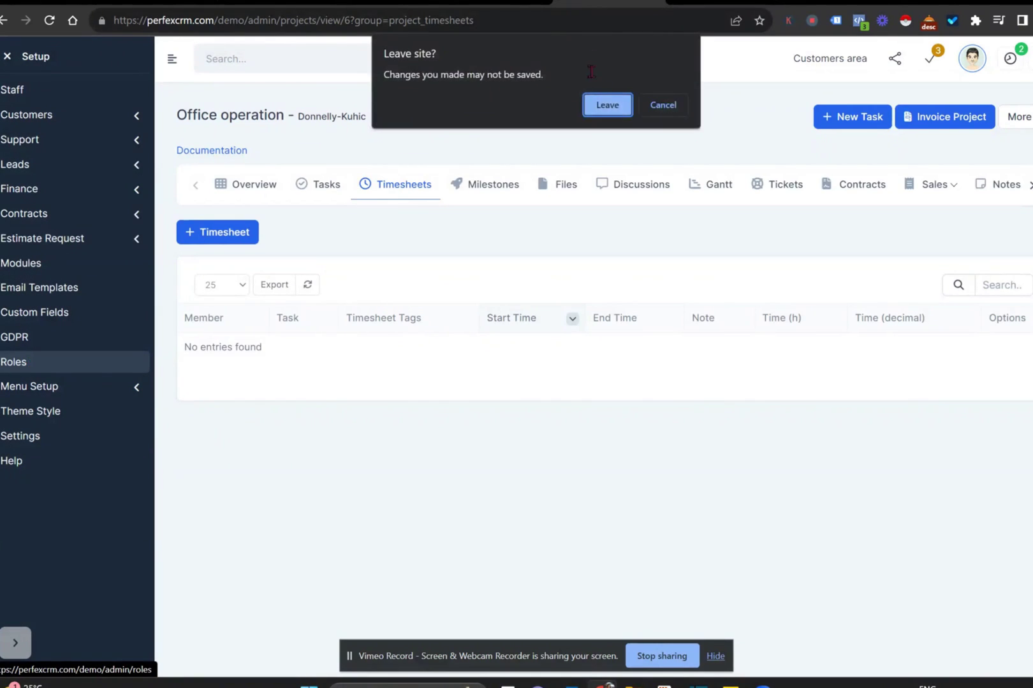
{"action": "left_click", "coordinate": [611, 104]}
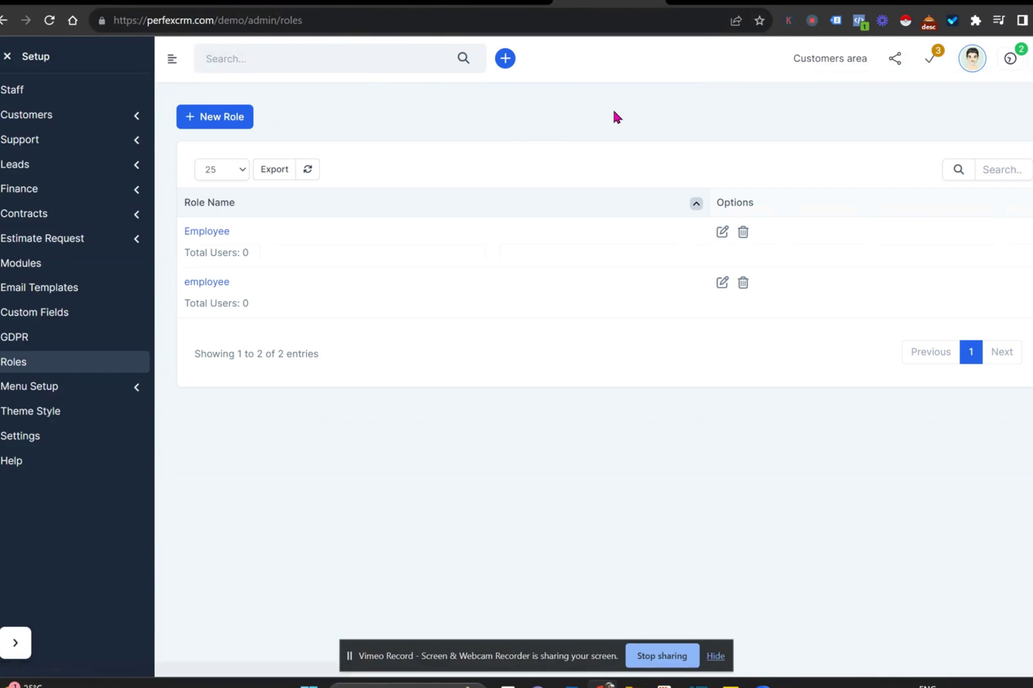
{"action": "left_click", "coordinate": [210, 235]}
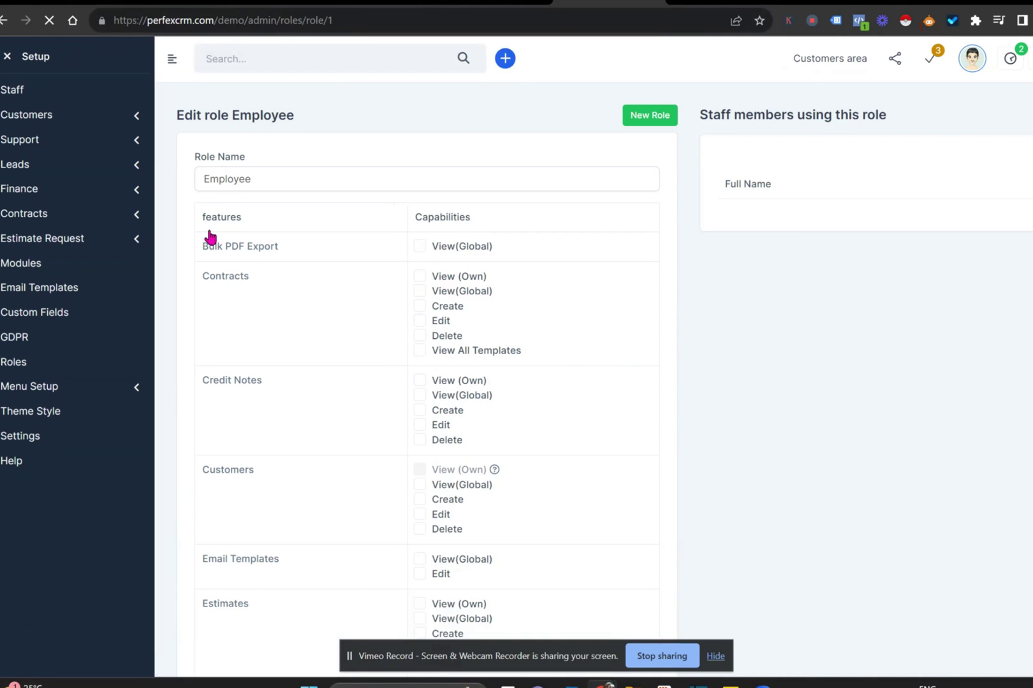
- Review the Employee role's capabilities list, which has every permission unticked
{"action": "scroll", "coordinate": [316, 316], "scroll_direction": "down", "scroll_amount": 1}
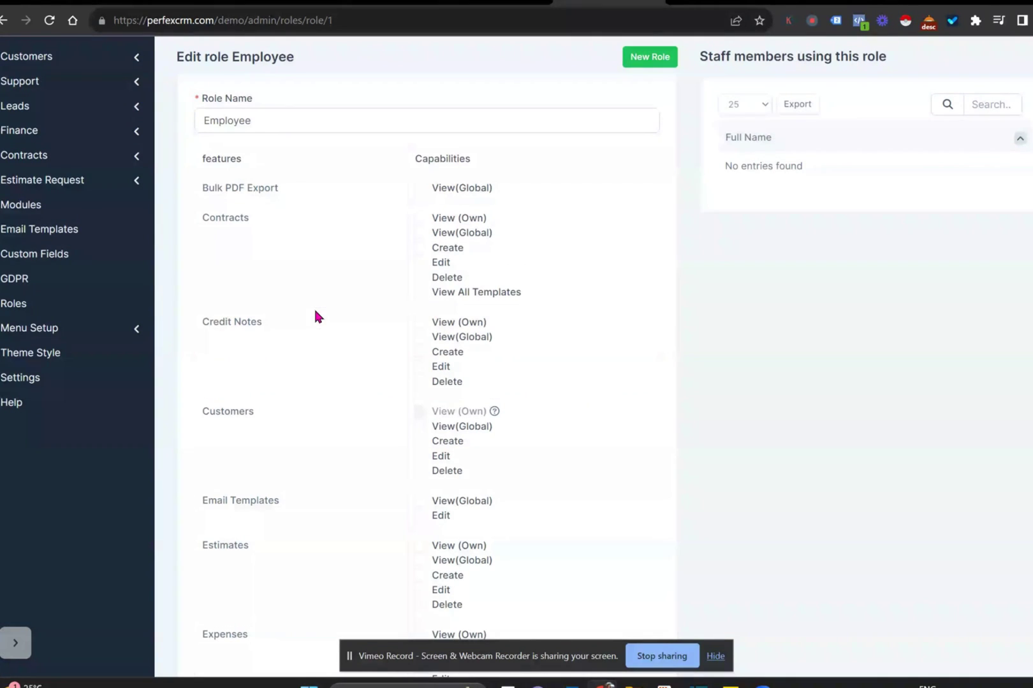
{"action": "scroll", "coordinate": [316, 313], "scroll_direction": "down", "scroll_amount": 4}
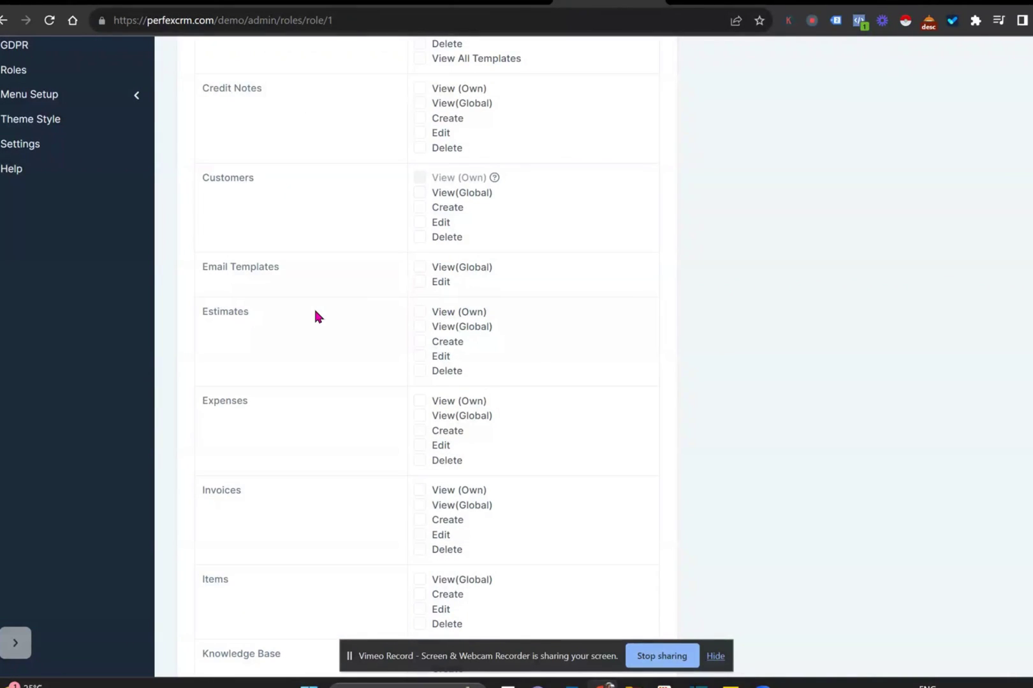
{"action": "scroll", "coordinate": [316, 316], "scroll_direction": "down", "scroll_amount": 5}
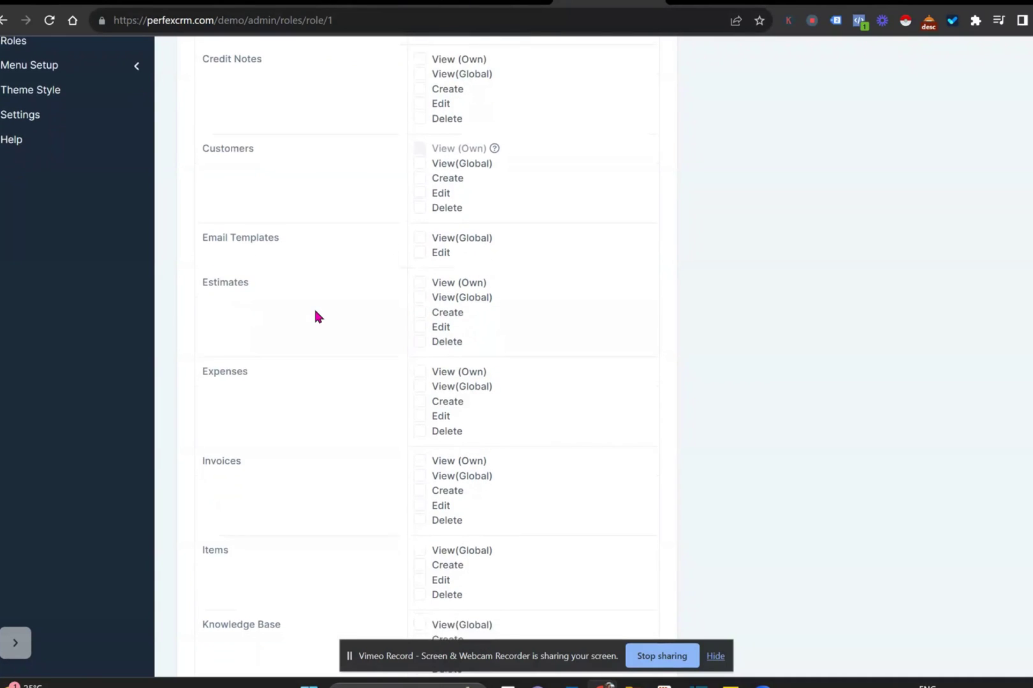
{"action": "scroll", "coordinate": [317, 315], "scroll_direction": "down", "scroll_amount": 5}
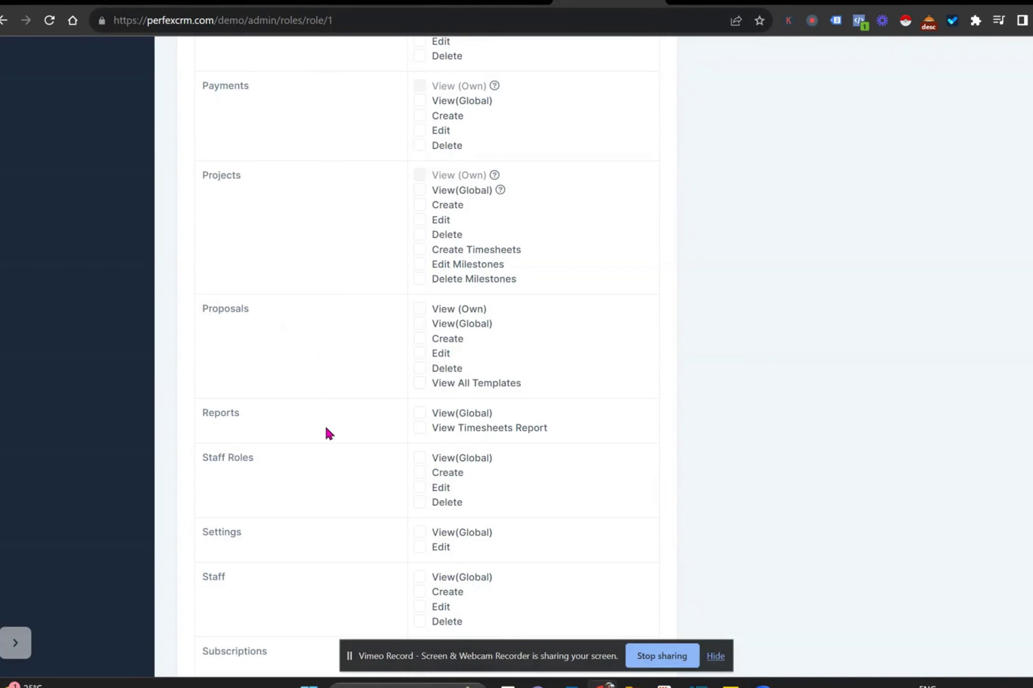
{"action": "scroll", "coordinate": [325, 429], "scroll_direction": "down", "scroll_amount": 1}
{"action": "scroll", "coordinate": [326, 428], "scroll_direction": "up", "scroll_amount": 2}
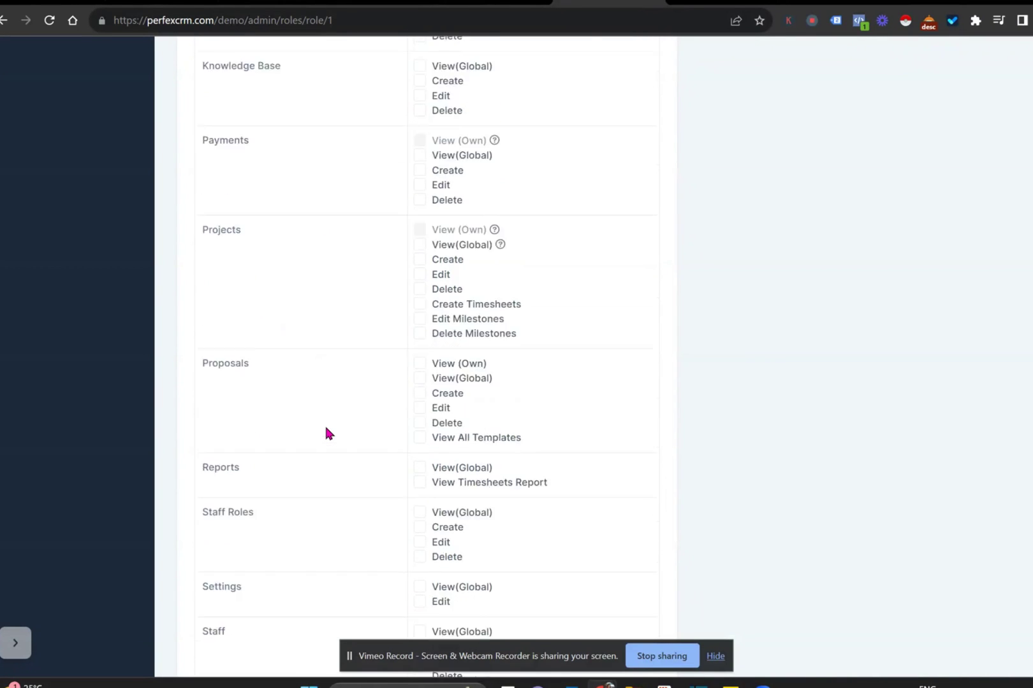
{"action": "scroll", "coordinate": [326, 429], "scroll_direction": "up", "scroll_amount": 15}
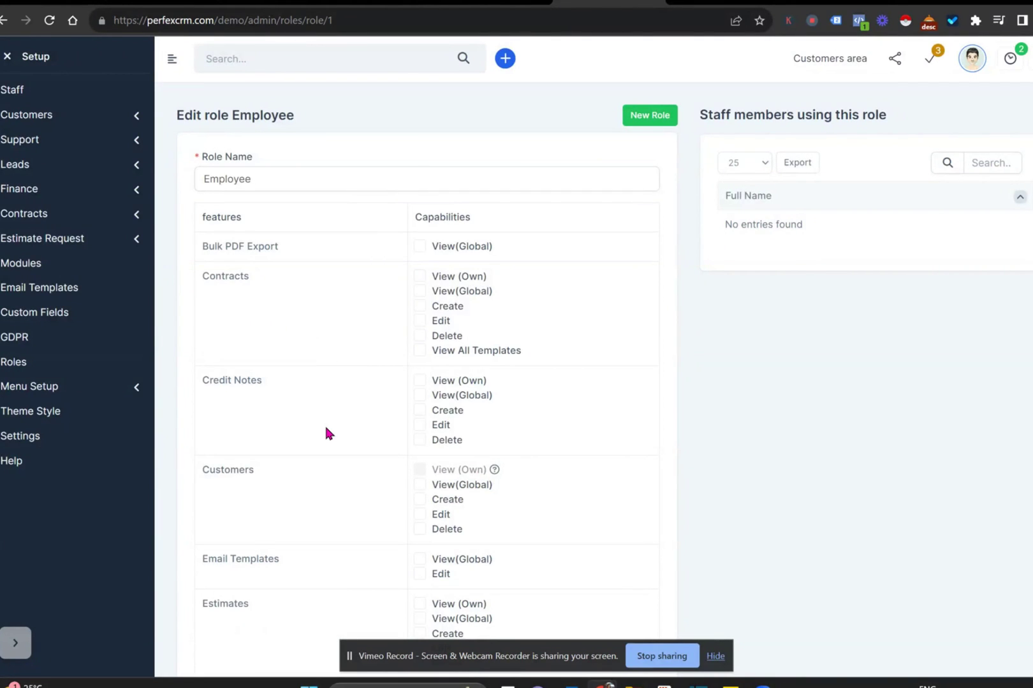
{"action": "left_click", "coordinate": [7, 56]}
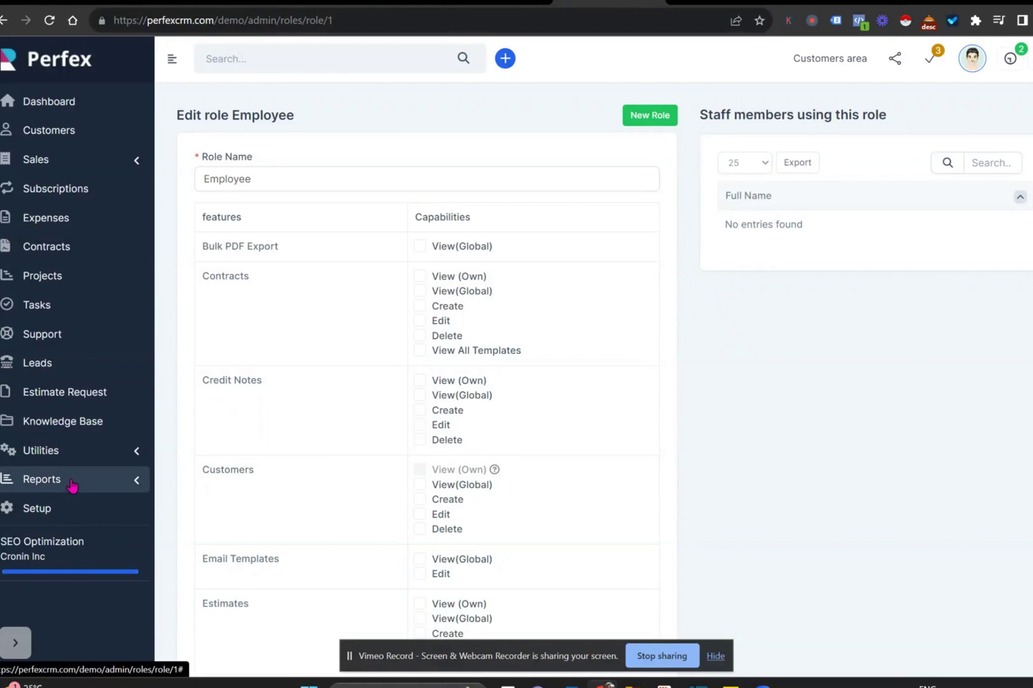
- Start a new goal with subject 'gtest', browsing goal types without selecting one
{"action": "left_click", "coordinate": [78, 454]}
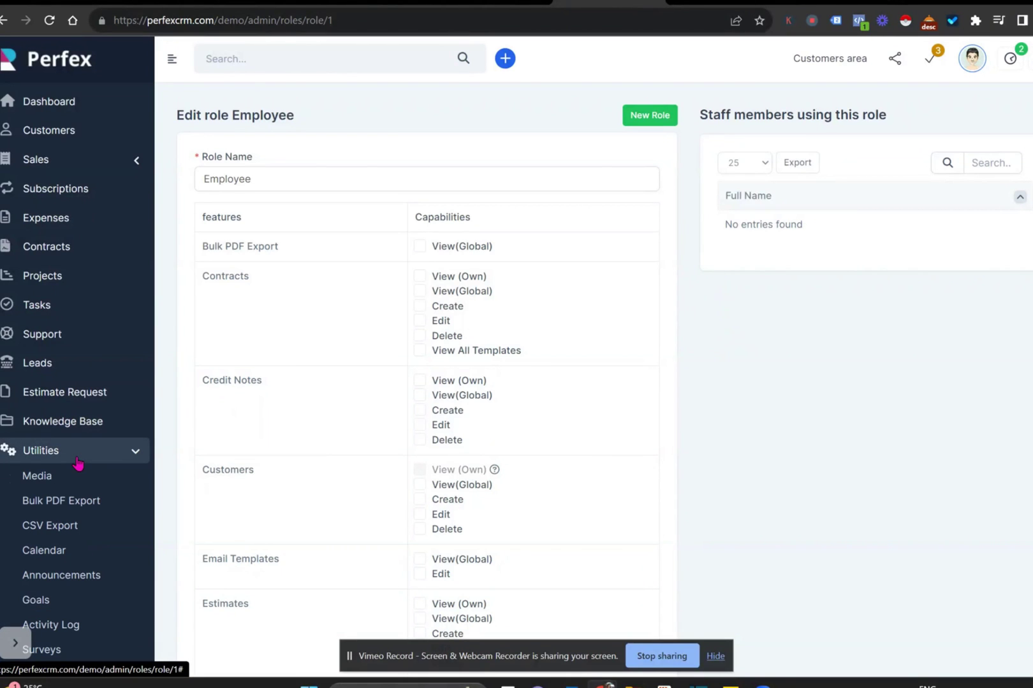
{"action": "left_click", "coordinate": [72, 600]}
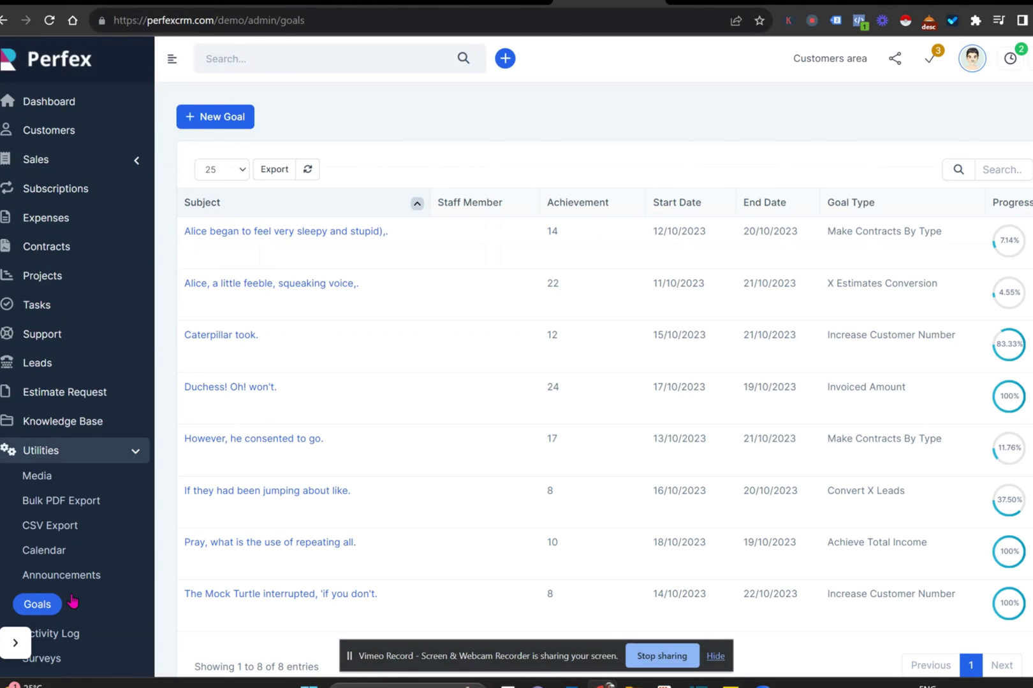
{"action": "left_click", "coordinate": [207, 121]}
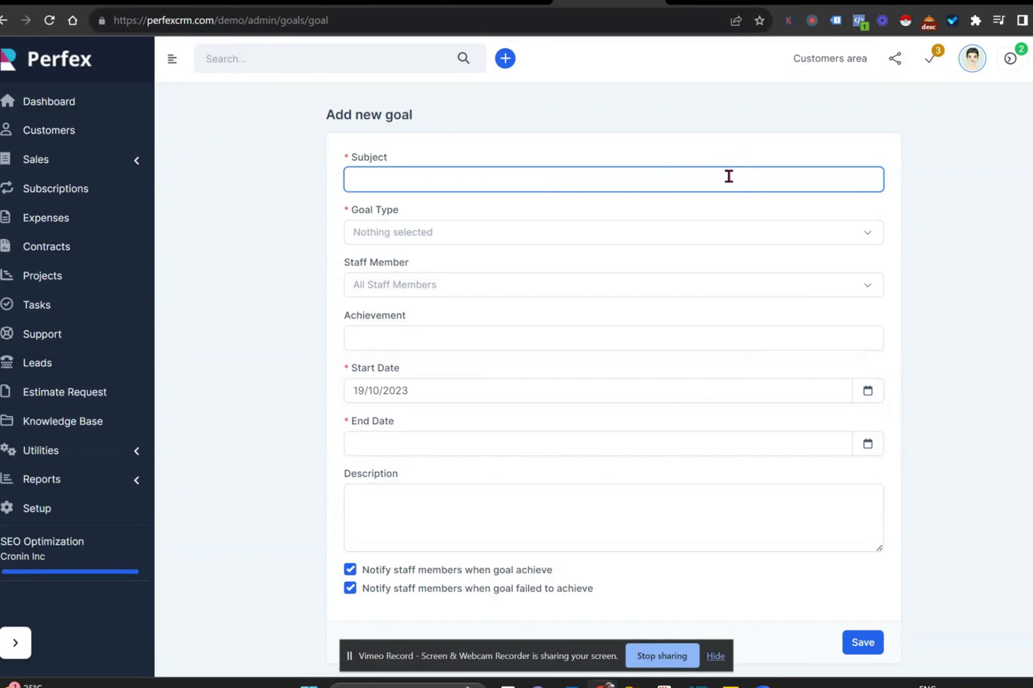
{"action": "type", "text": "gtest"}
{"action": "left_click", "coordinate": [871, 232]}
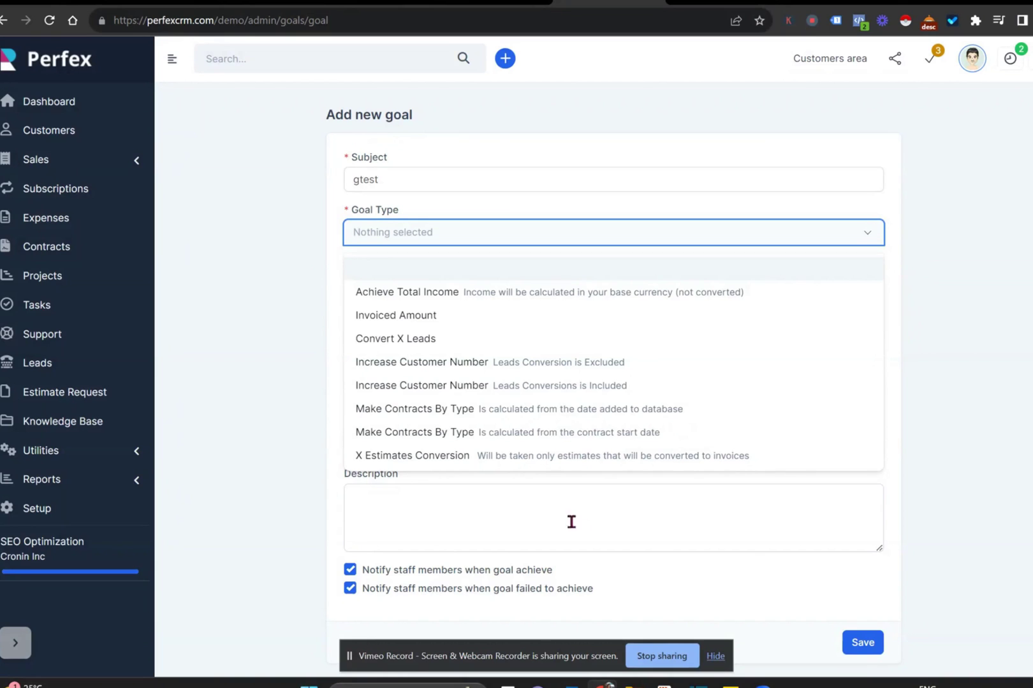
{"action": "left_click", "coordinate": [241, 414]}
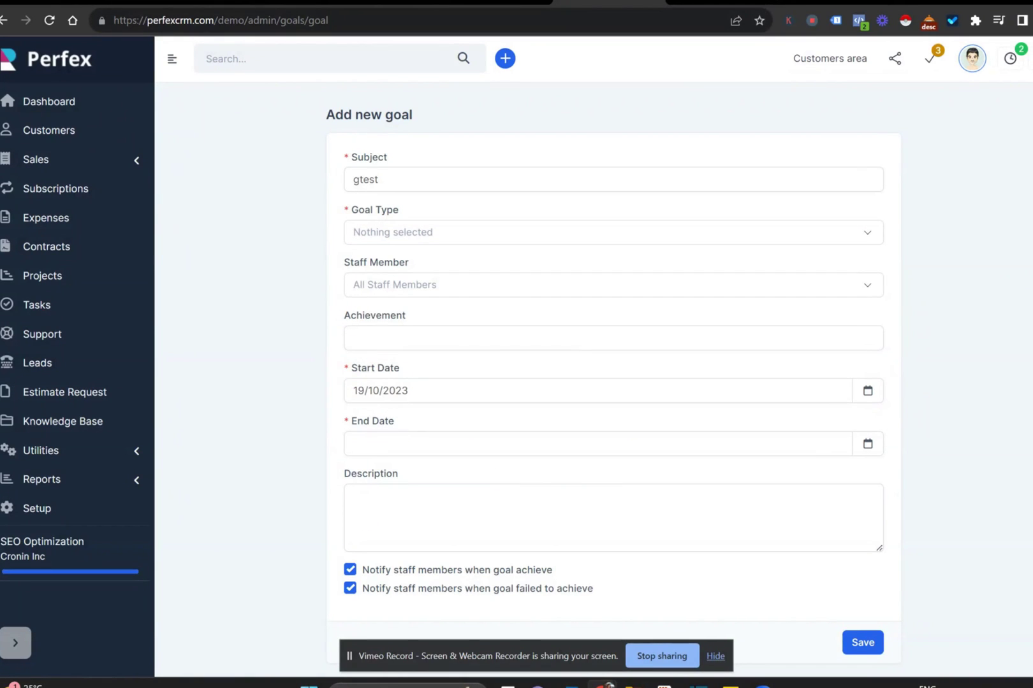
{"action": "scroll", "coordinate": [467, 605], "scroll_direction": "down", "scroll_amount": 1}
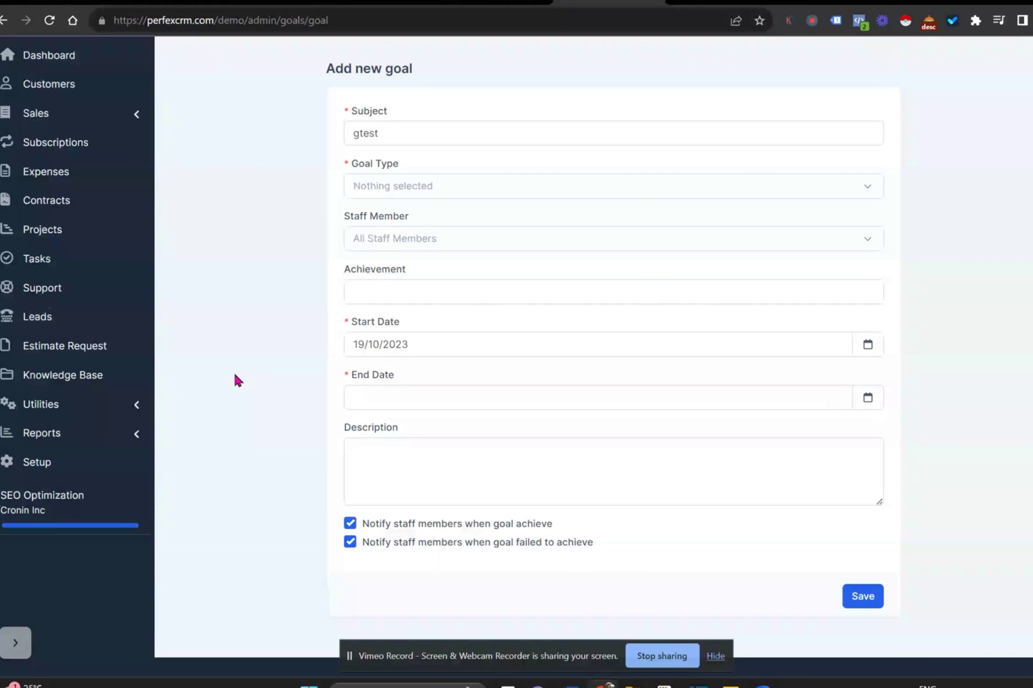
{"action": "scroll", "coordinate": [236, 381], "scroll_direction": "up", "scroll_amount": 1}
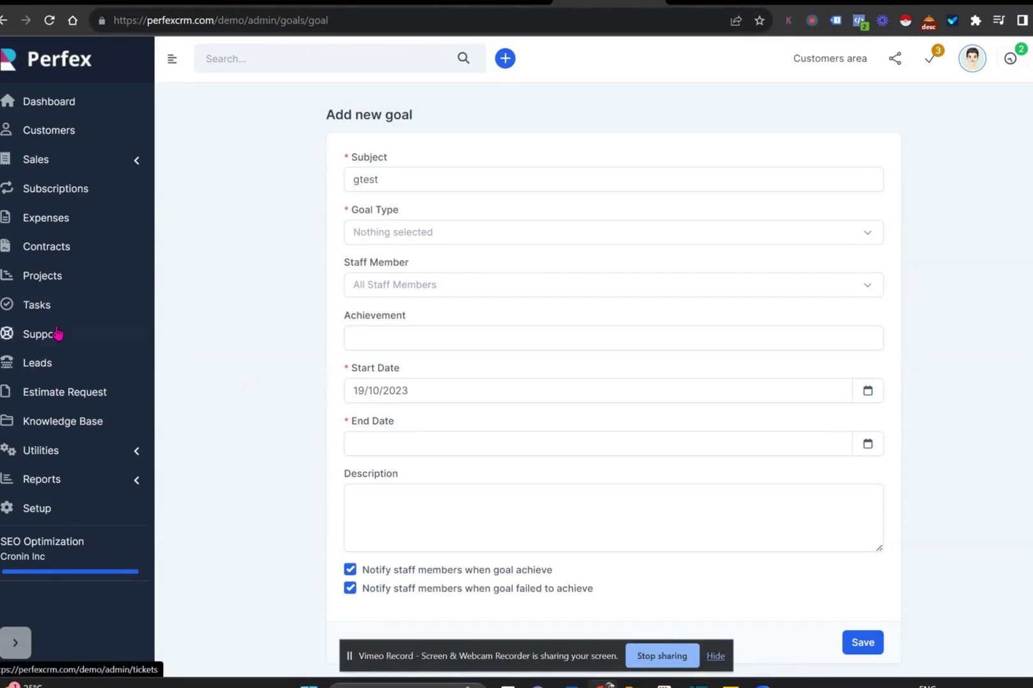
{"action": "left_click", "coordinate": [57, 332]}
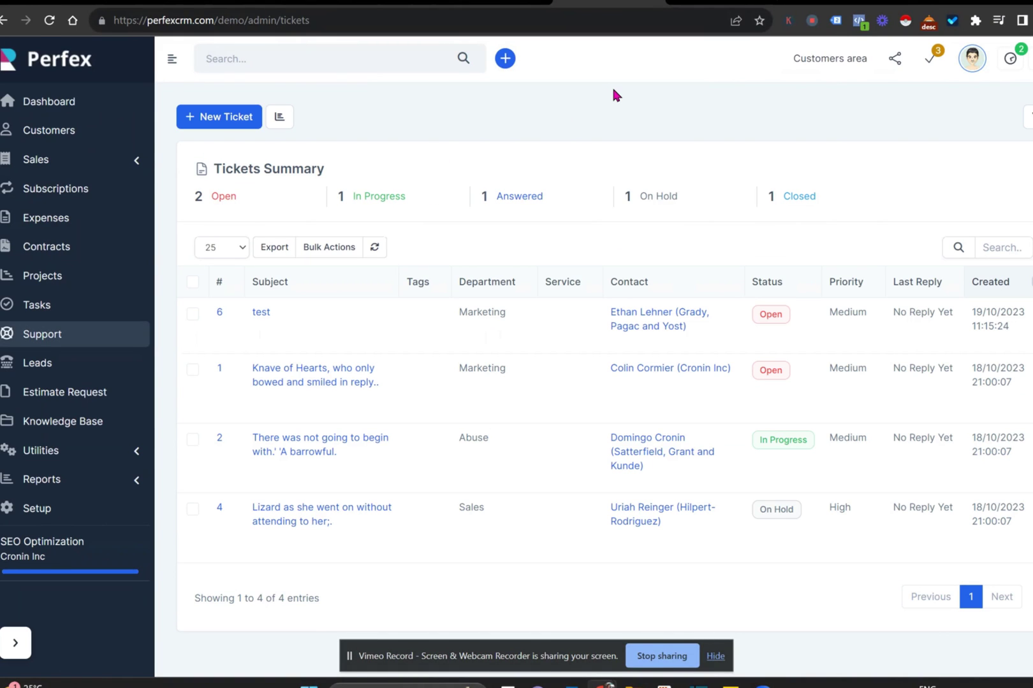
- Set ticket #6 'test' to Closed and submit the response
{"action": "left_click", "coordinate": [721, 3]}
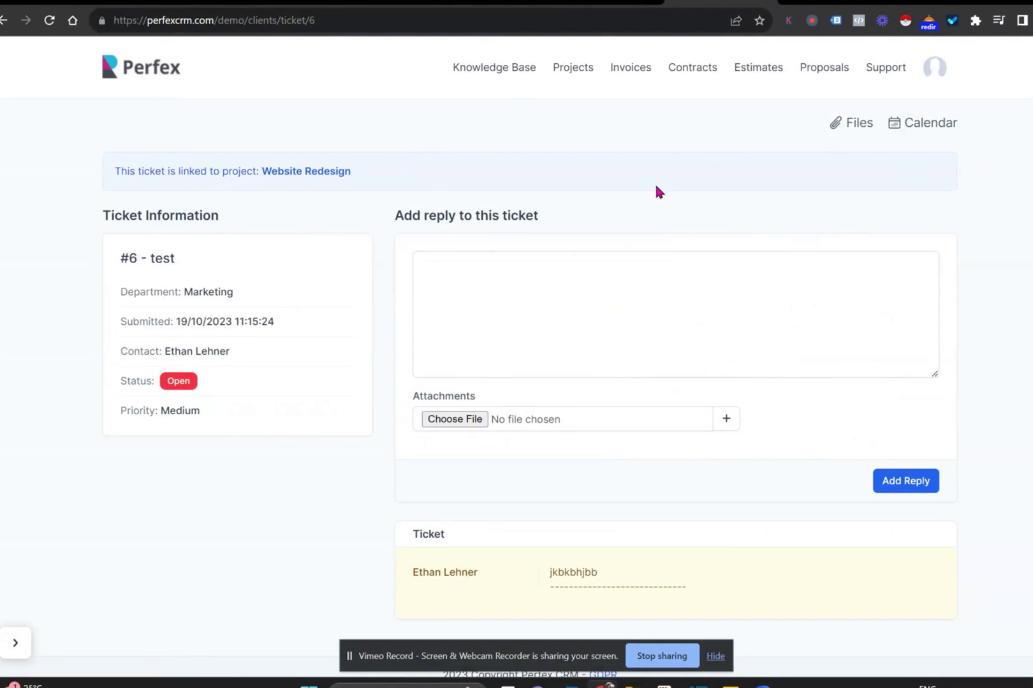
{"action": "left_click", "coordinate": [602, 2]}
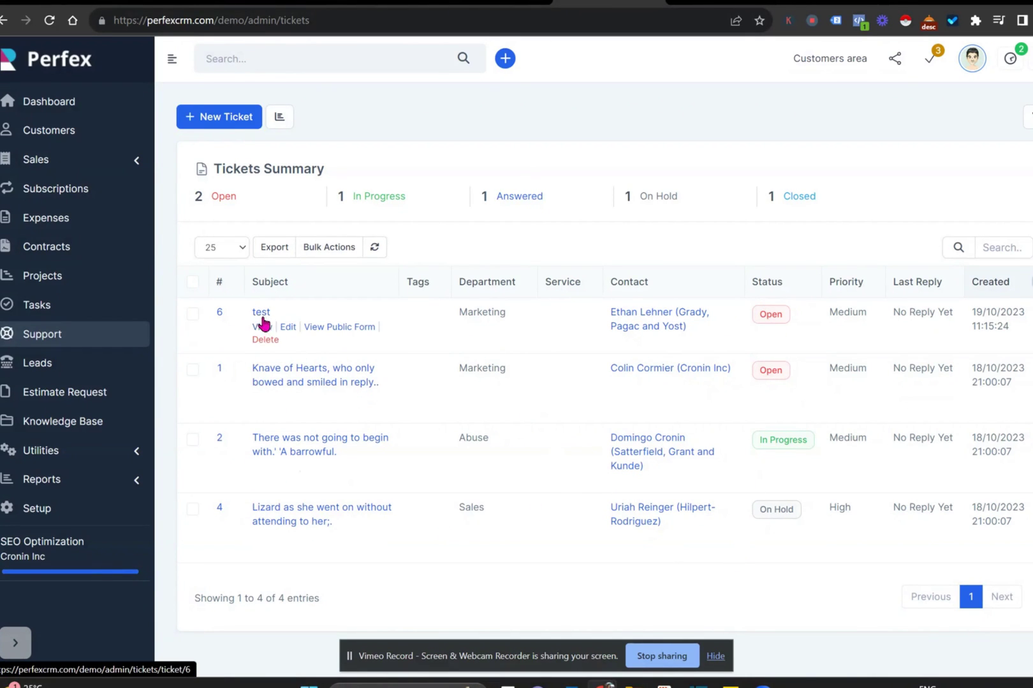
{"action": "left_click", "coordinate": [262, 327]}
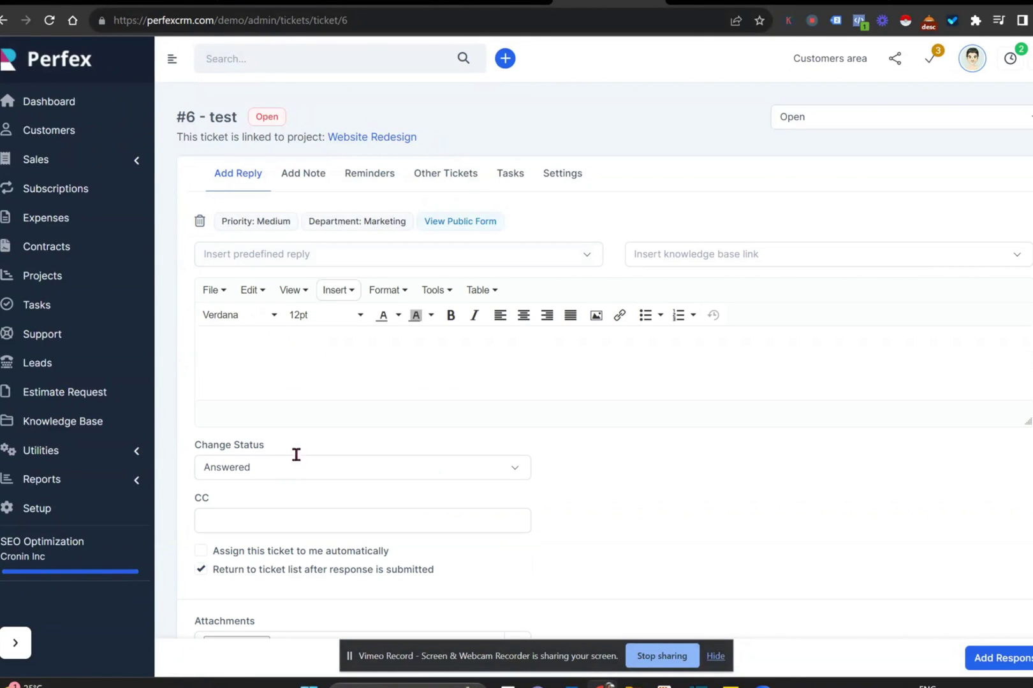
{"action": "left_click", "coordinate": [286, 468]}
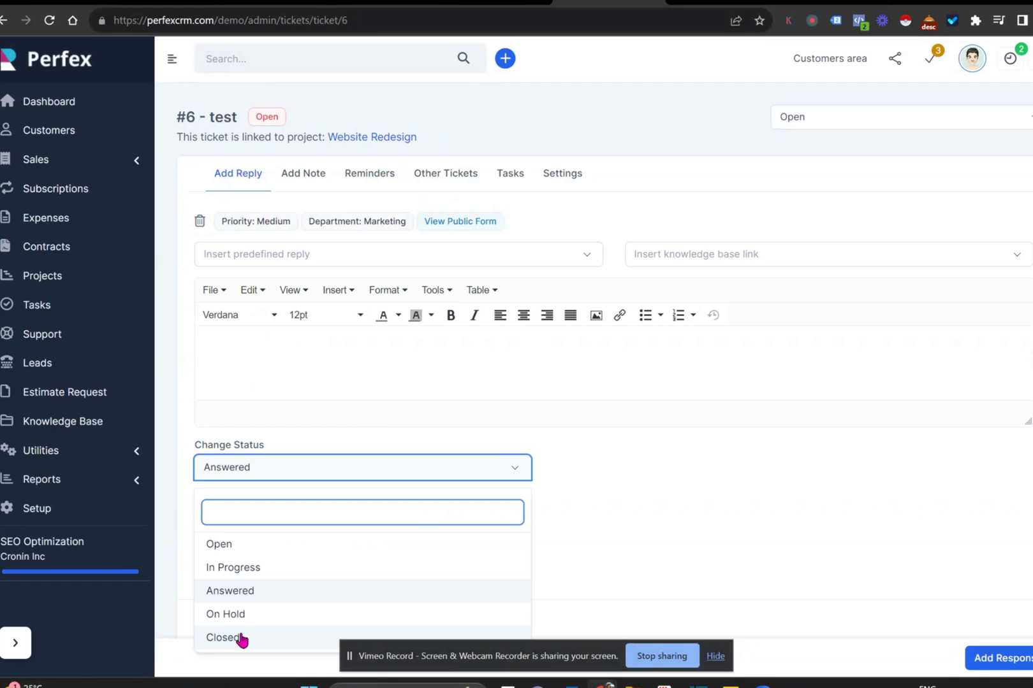
{"action": "left_click", "coordinate": [240, 637]}
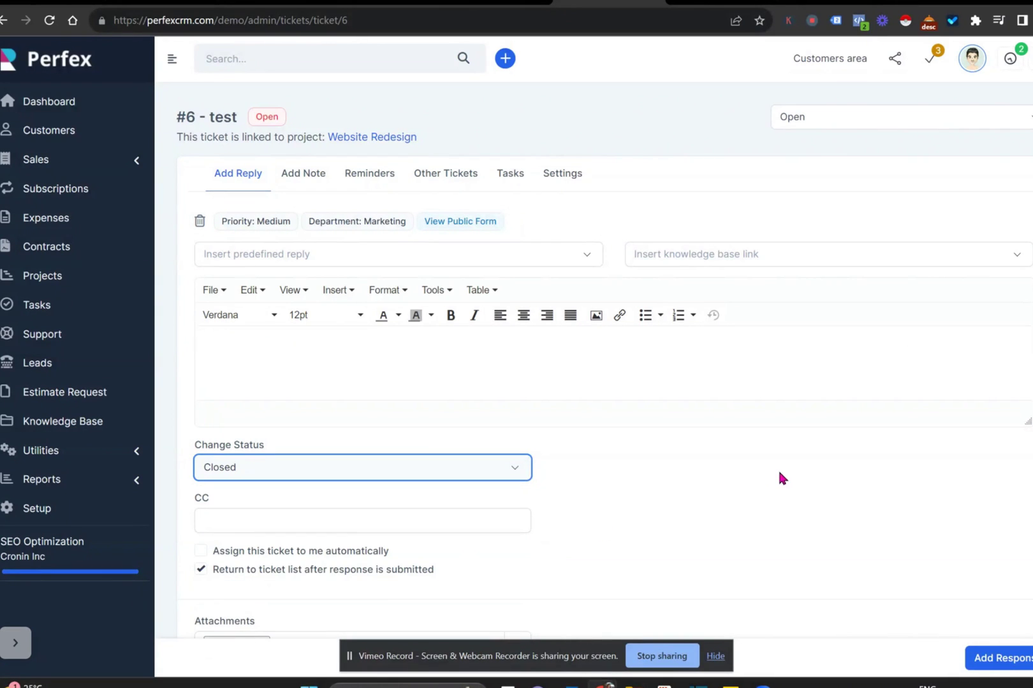
{"action": "left_click", "coordinate": [990, 659]}
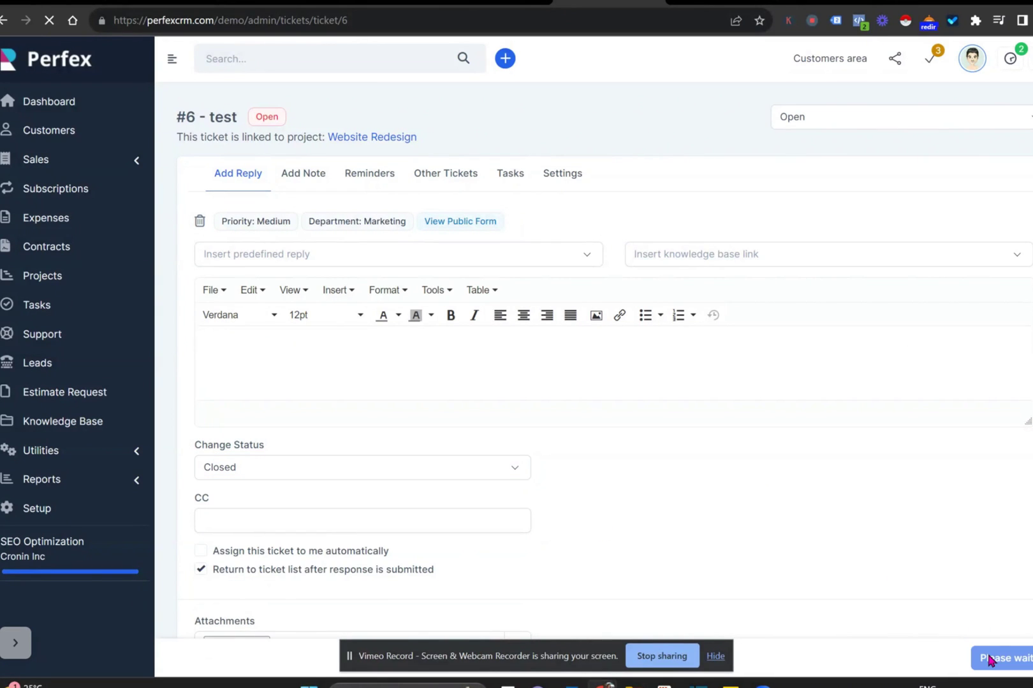